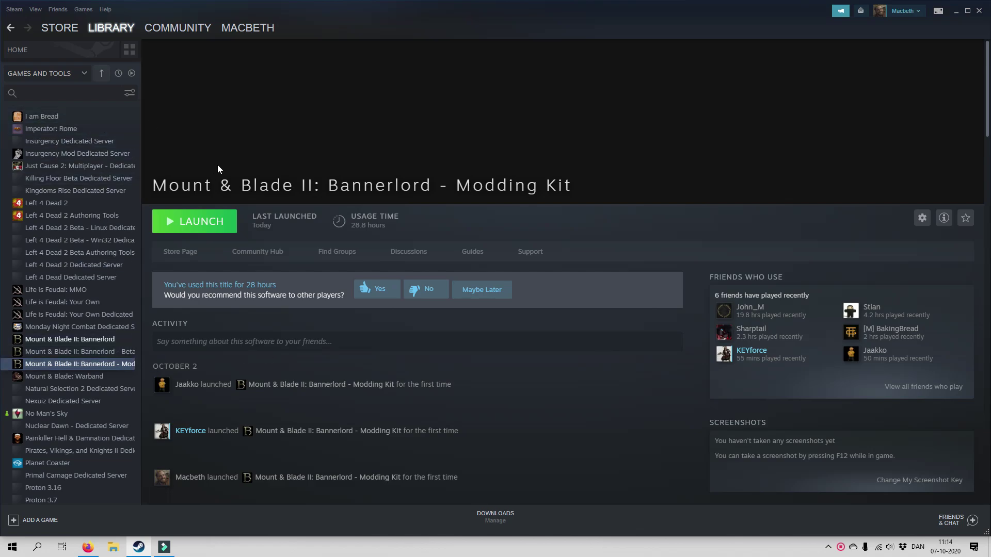
# Launch the Mount & Blade II: Bannerlord - Modding Kit from the Steam library and open its scene editor
pyautogui.click(77, 72)
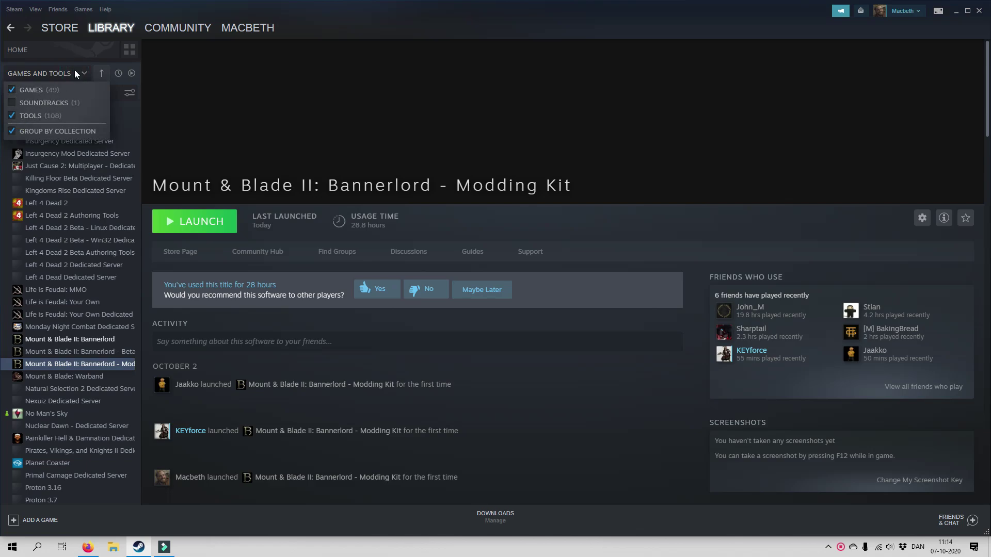
pyautogui.click(83, 76)
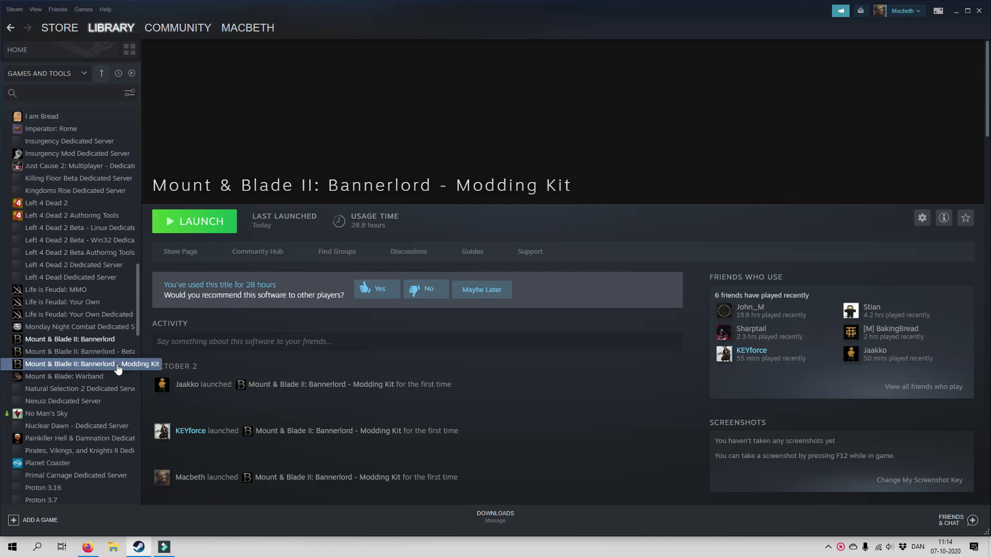
pyautogui.click(202, 223)
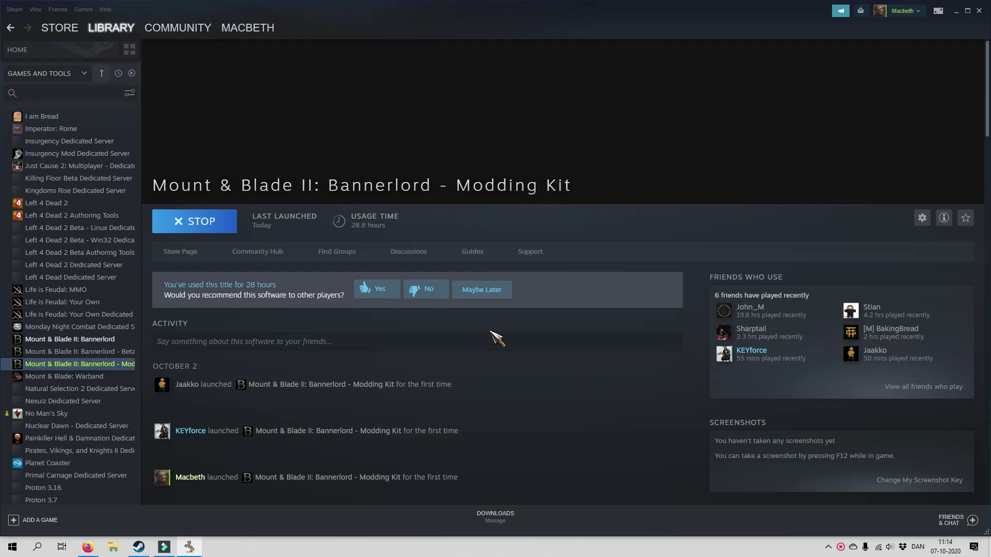
pyautogui.click(483, 423)
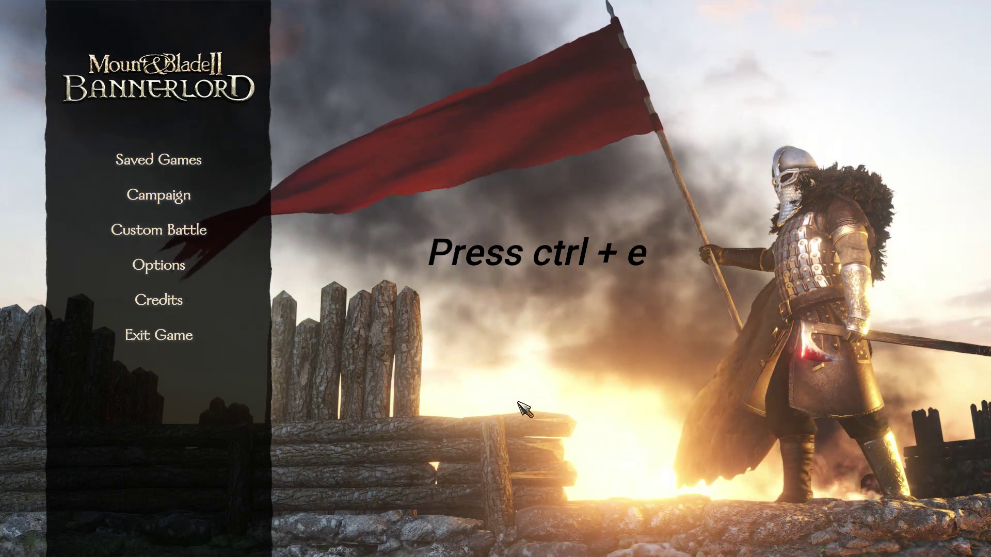
pyautogui.hotkey('ctrl', 'e')
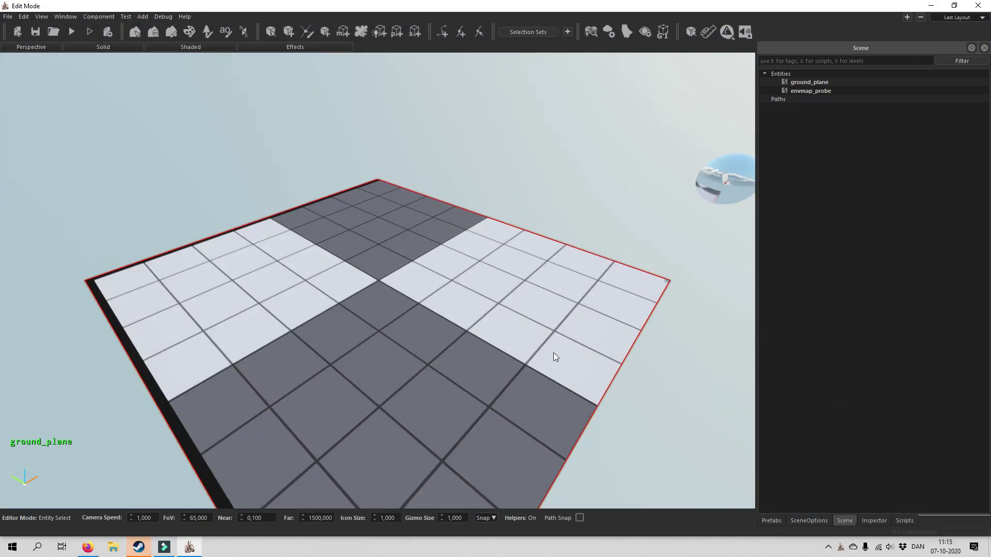
pyautogui.moveTo(453, 377)
pyautogui.mouseDown(button='right')
pyautogui.moveTo(443, 335)
pyautogui.moveTo(495, 345)
pyautogui.moveTo(511, 361)
pyautogui.moveTo(671, 351)
pyautogui.moveTo(424, 326)
pyautogui.moveTo(413, 371)
pyautogui.moveTo(464, 310)
pyautogui.moveTo(459, 279)
pyautogui.moveTo(449, 341)
pyautogui.moveTo(460, 367)
pyautogui.mouseUp(button='right')
pyautogui.moveTo(359, 369); pyautogui.dragTo(454, 371, button='right')
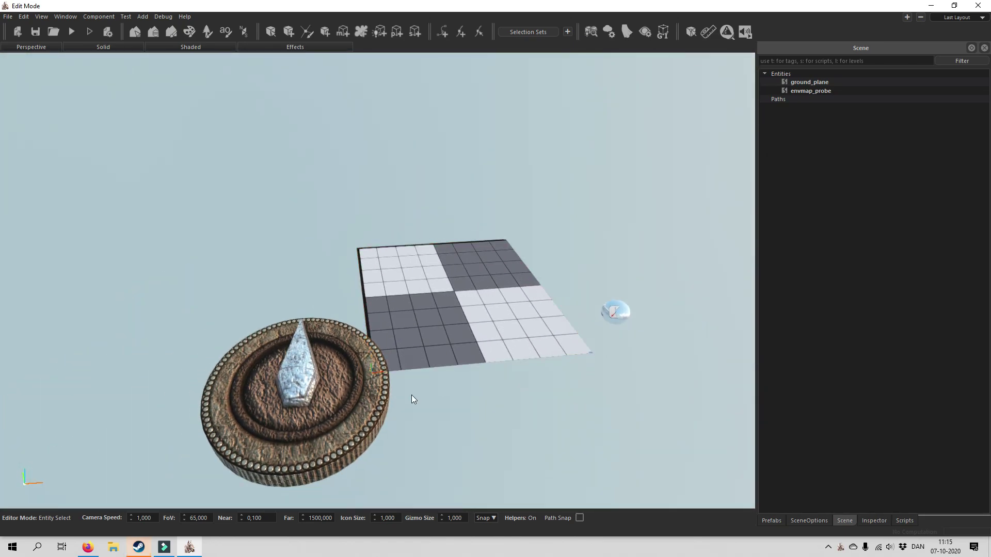
pyautogui.moveTo(348, 381); pyautogui.dragTo(329, 370, button='right')
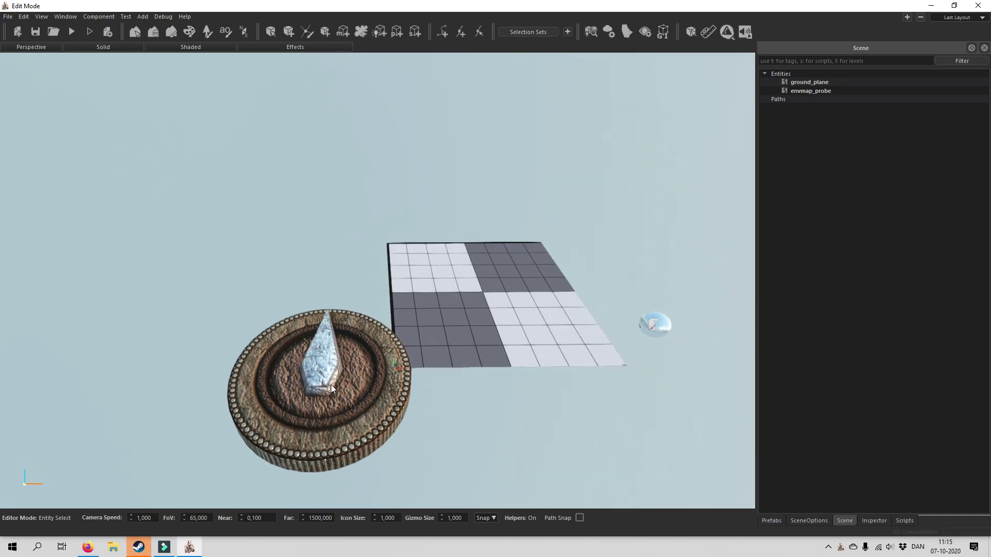
pyautogui.moveTo(436, 441)
pyautogui.mouseDown(button='right')
pyautogui.moveTo(459, 382)
pyautogui.moveTo(454, 366)
pyautogui.moveTo(439, 444)
pyautogui.moveTo(439, 423)
pyautogui.mouseUp(button='right')
pyautogui.moveTo(317, 290); pyautogui.dragTo(450, 428, button='right')
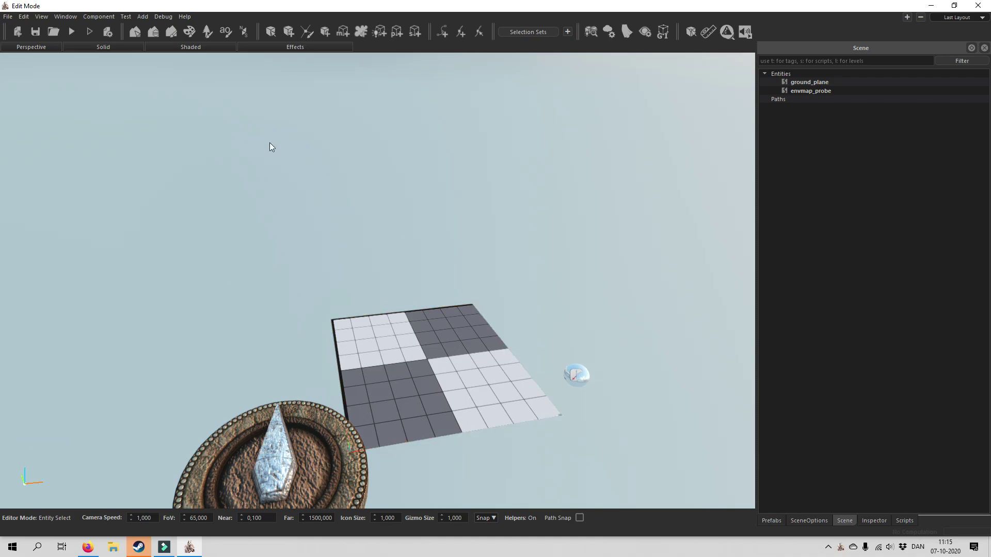
# Generate a new 4 by 4 node terrain with node size 100 and 64x64 node dimensions, using the em f sum layer template
pyautogui.click(135, 32)
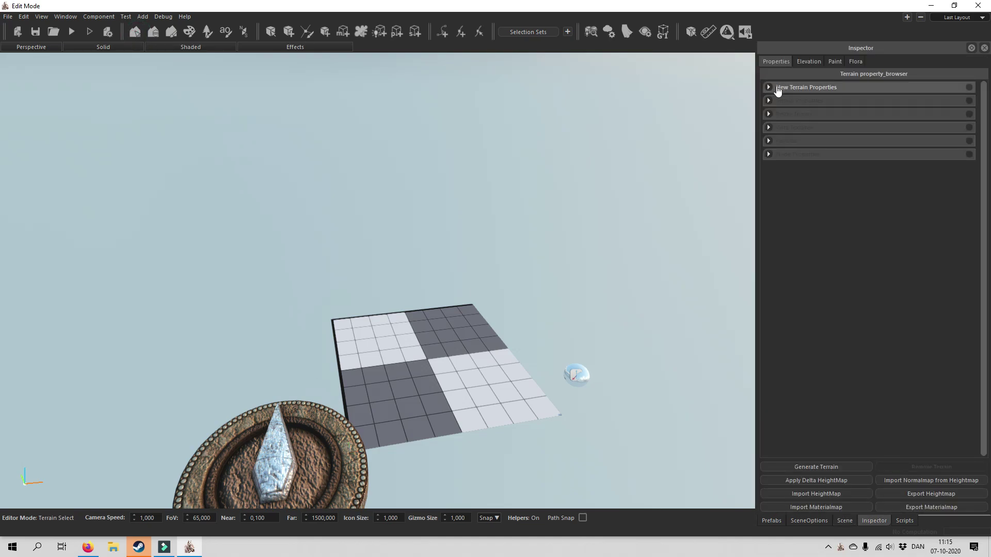
pyautogui.click(779, 88)
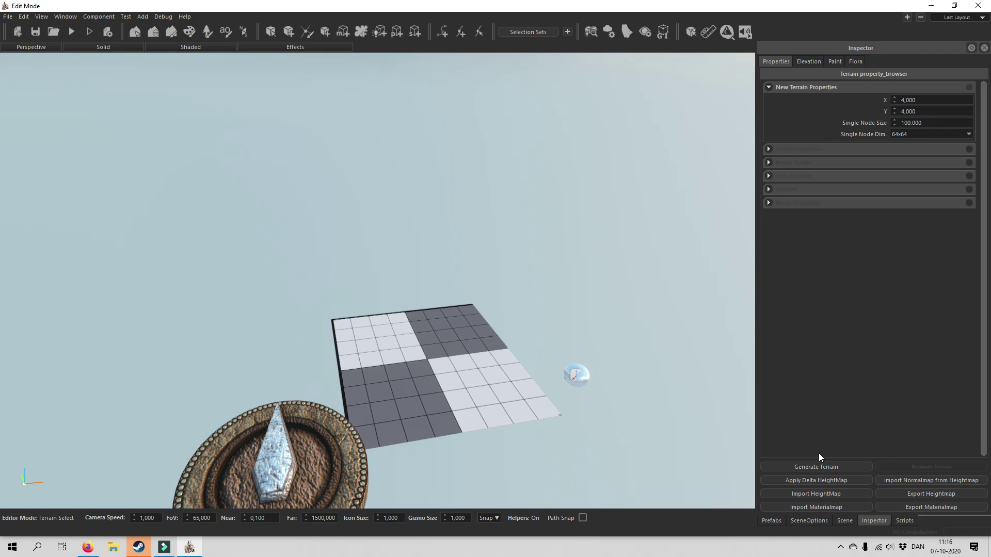
pyautogui.click(823, 467)
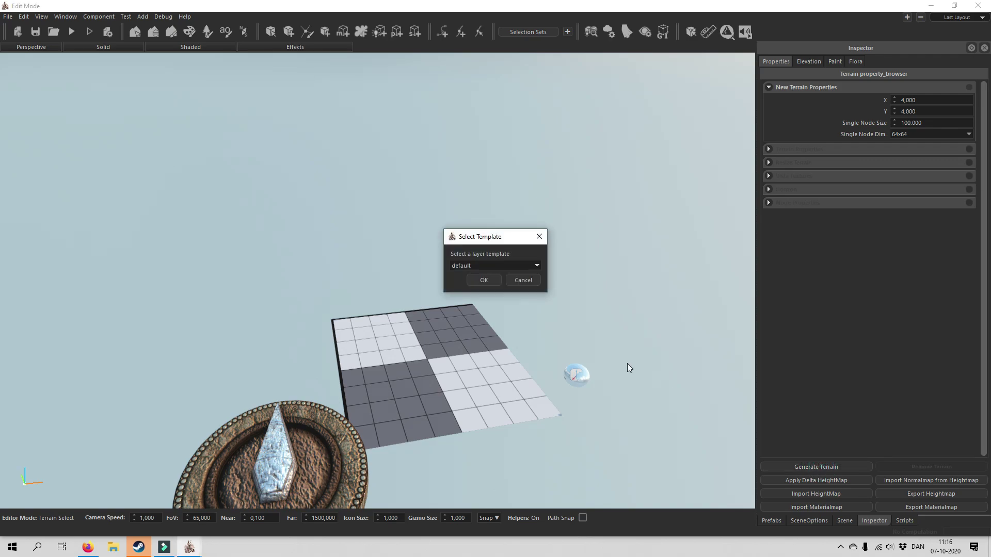
pyautogui.click(518, 265)
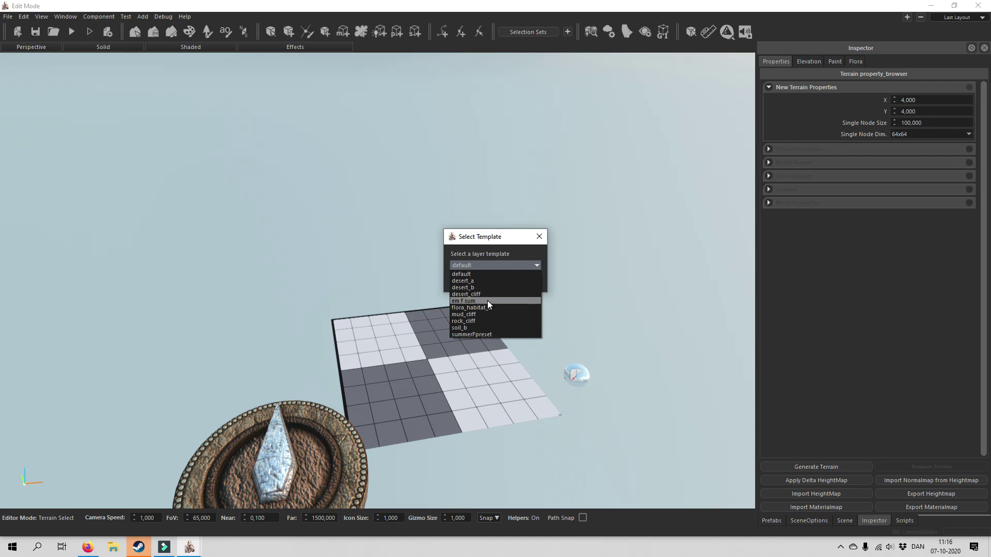
pyautogui.click(487, 300)
pyautogui.click(491, 283)
# Fly the camera around the generated terrain to examine it from different angles
pyautogui.moveTo(489, 281); pyautogui.dragTo(537, 248, button='right')
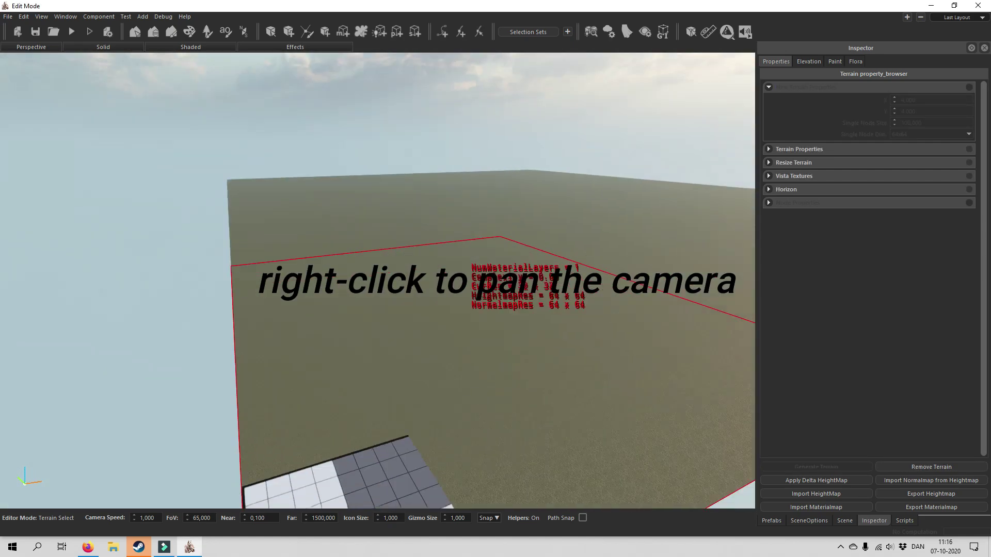
pyautogui.moveTo(521, 289); pyautogui.dragTo(423, 290, button='right')
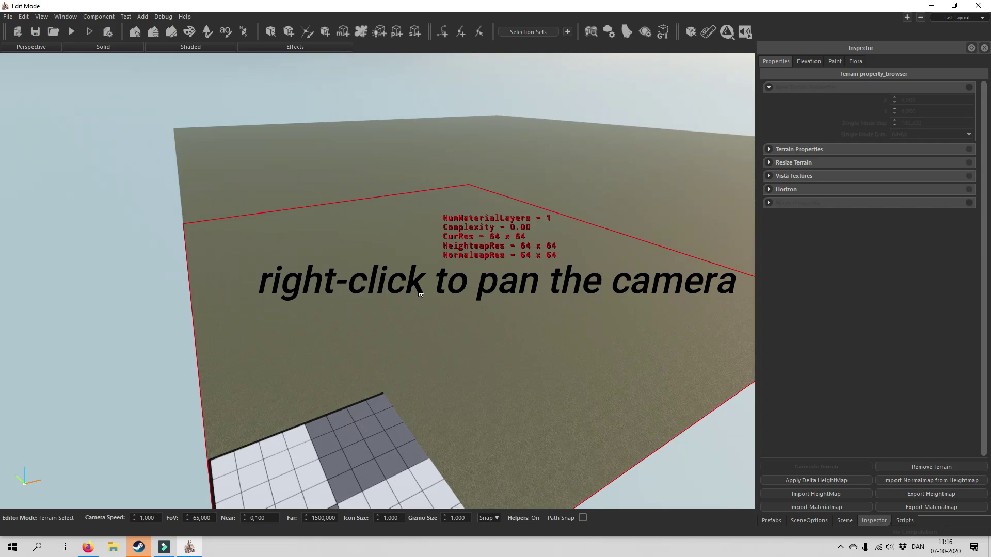
pyautogui.moveTo(549, 336); pyautogui.dragTo(477, 384, button='right')
pyautogui.press('w')
pyautogui.hotkey('shift', 'a')
pyautogui.hotkey('shift', 's')
pyautogui.moveTo(535, 356)
pyautogui.mouseDown(button='right')
pyautogui.moveTo(539, 347)
pyautogui.moveTo(547, 353)
pyautogui.moveTo(540, 366)
pyautogui.moveTo(533, 356)
pyautogui.mouseUp(button='right')
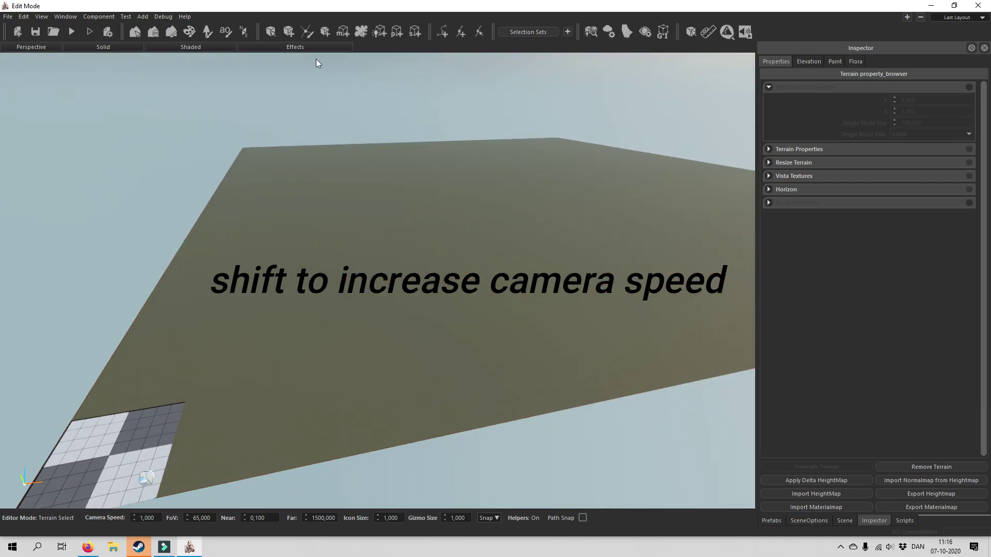
# Set up the terrain elevation brush in Rise mode with a radius of about 26
pyautogui.click(156, 33)
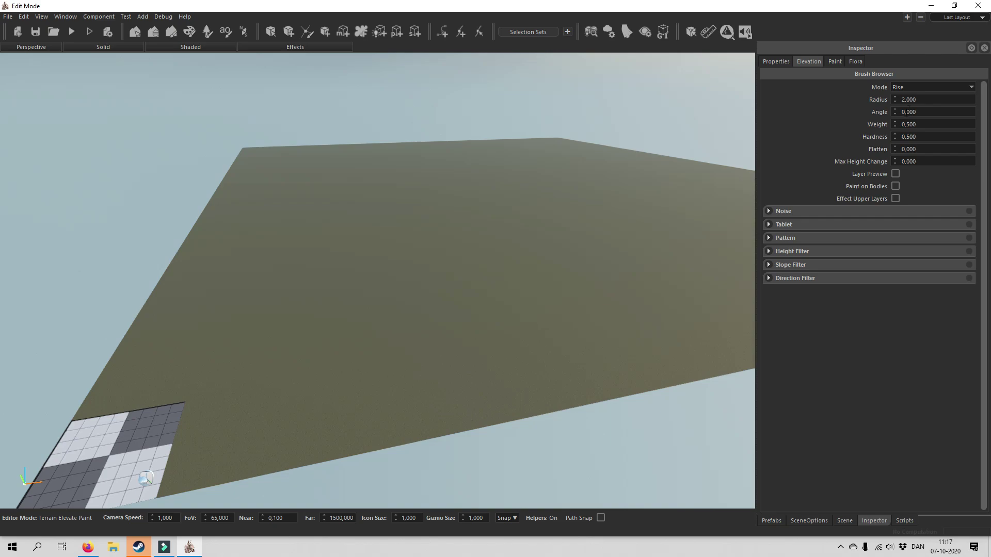
pyautogui.click(919, 87)
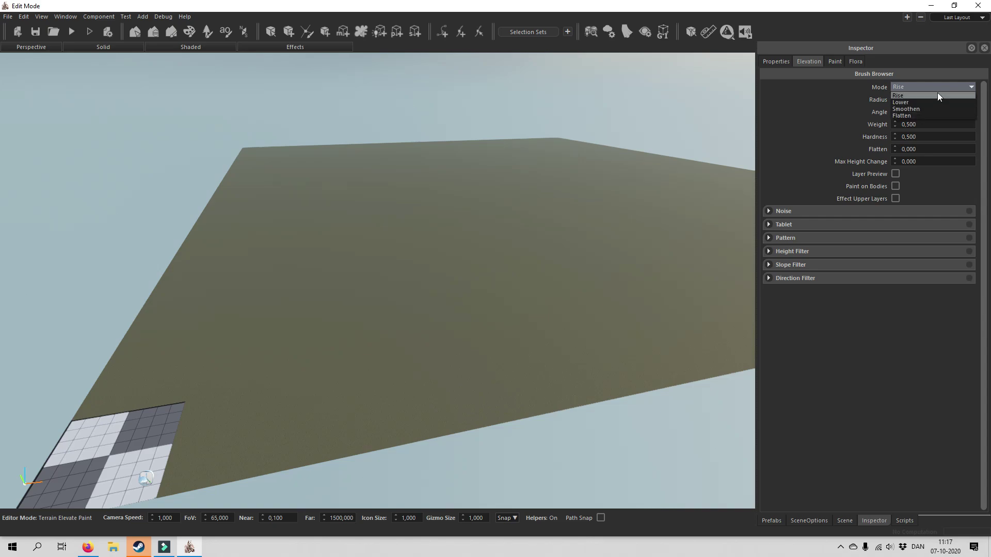
pyautogui.click(937, 95)
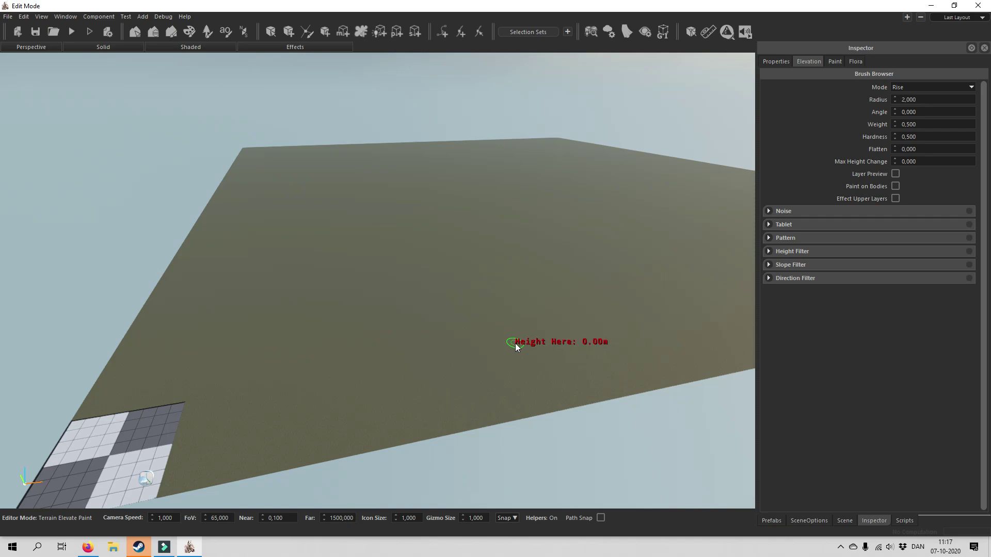
pyautogui.scroll(5, 470, 385)
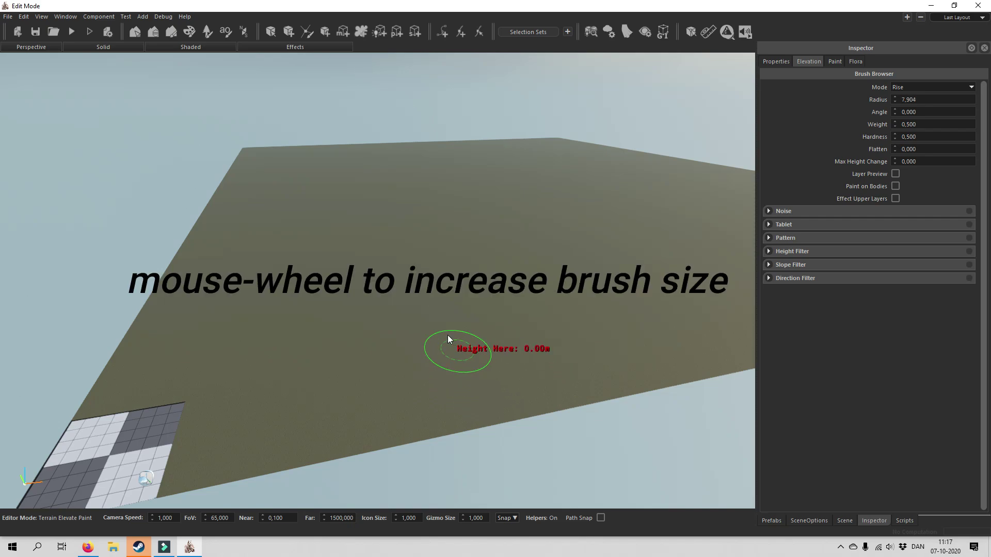
pyautogui.scroll(5, 447, 339)
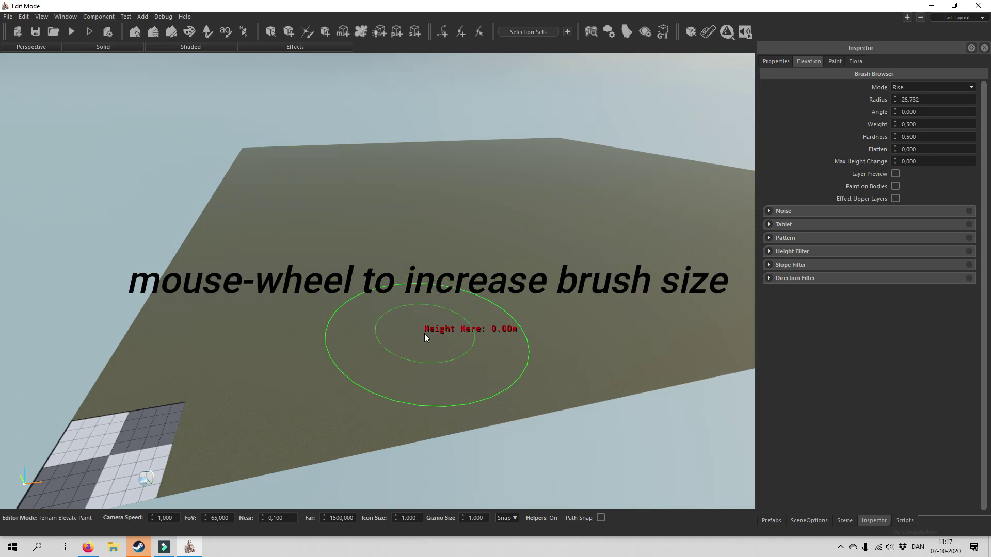
# Raise a tall hill on the terrain near the corner with the ground plane
pyautogui.moveTo(339, 338)
pyautogui.mouseDown()
pyautogui.moveTo(291, 366)
pyautogui.moveTo(214, 383)
pyautogui.moveTo(164, 409)
pyautogui.moveTo(218, 319)
pyautogui.moveTo(218, 287)
pyautogui.mouseUp()
pyautogui.moveTo(422, 345)
pyautogui.mouseDown()
pyautogui.moveTo(330, 356)
pyautogui.moveTo(309, 343)
pyautogui.moveTo(318, 314)
pyautogui.moveTo(412, 349)
pyautogui.mouseUp()
pyautogui.moveTo(411, 348); pyautogui.dragTo(439, 338, button='right')
pyautogui.moveTo(367, 305)
pyautogui.mouseDown()
pyautogui.moveTo(423, 249)
pyautogui.moveTo(348, 339)
pyautogui.moveTo(373, 279)
pyautogui.moveTo(350, 259)
pyautogui.moveTo(394, 221)
pyautogui.moveTo(436, 244)
pyautogui.mouseUp()
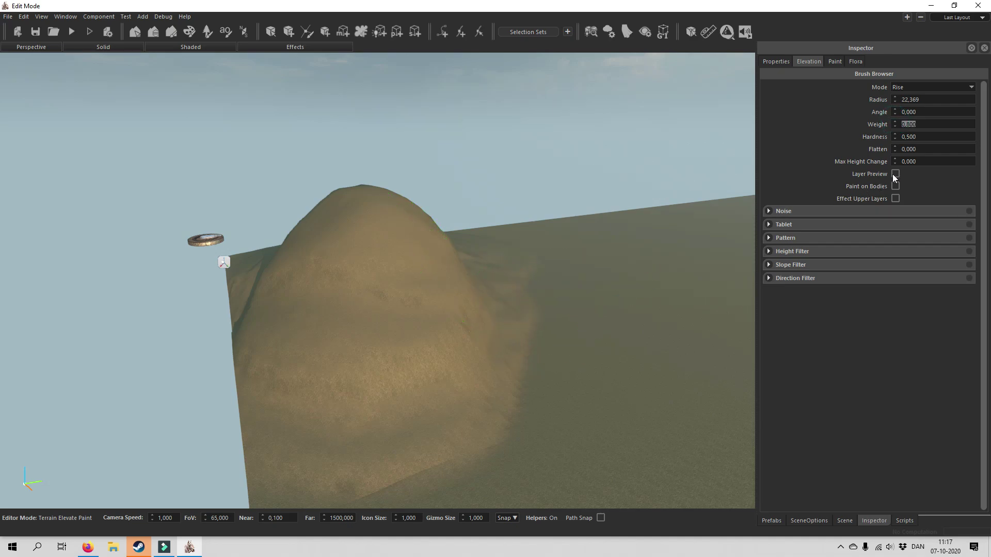
# Extend the hill sideways using a brush weight of 0.8, then further with a hardness of 0.8
pyautogui.moveTo(418, 276)
pyautogui.mouseDown()
pyautogui.moveTo(409, 239)
pyautogui.moveTo(427, 224)
pyautogui.moveTo(460, 261)
pyautogui.moveTo(465, 297)
pyautogui.moveTo(509, 305)
pyautogui.mouseUp()
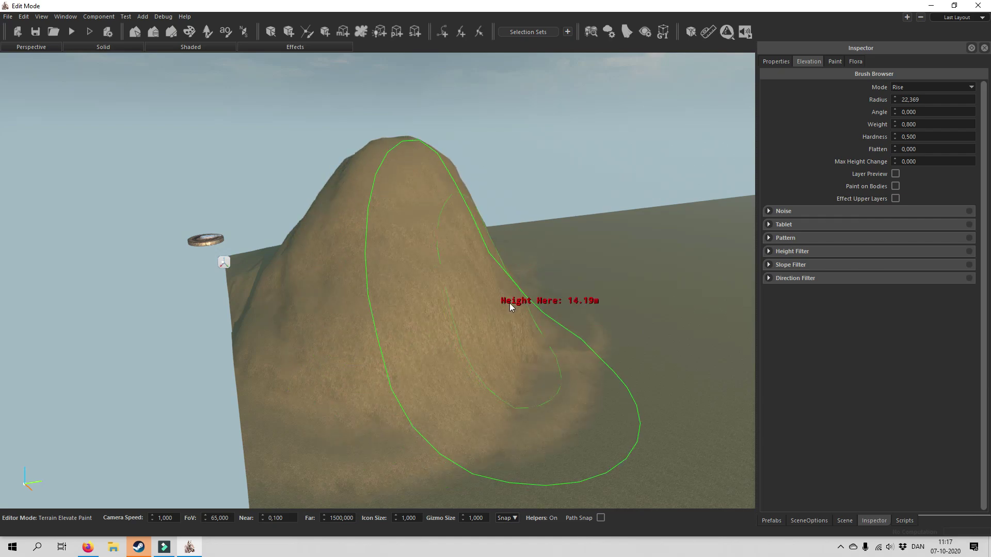
pyautogui.click(895, 135)
pyautogui.moveTo(524, 343)
pyautogui.mouseDown()
pyautogui.moveTo(587, 345)
pyautogui.moveTo(536, 375)
pyautogui.moveTo(489, 365)
pyautogui.mouseUp()
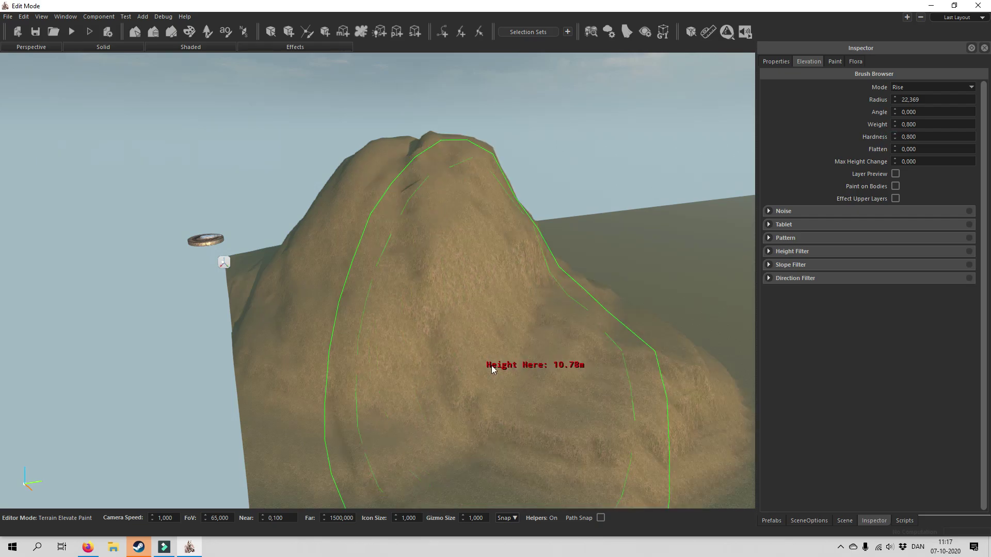
pyautogui.moveTo(489, 365); pyautogui.dragTo(531, 302, button='right')
pyautogui.moveTo(485, 279); pyautogui.dragTo(489, 262, button='right')
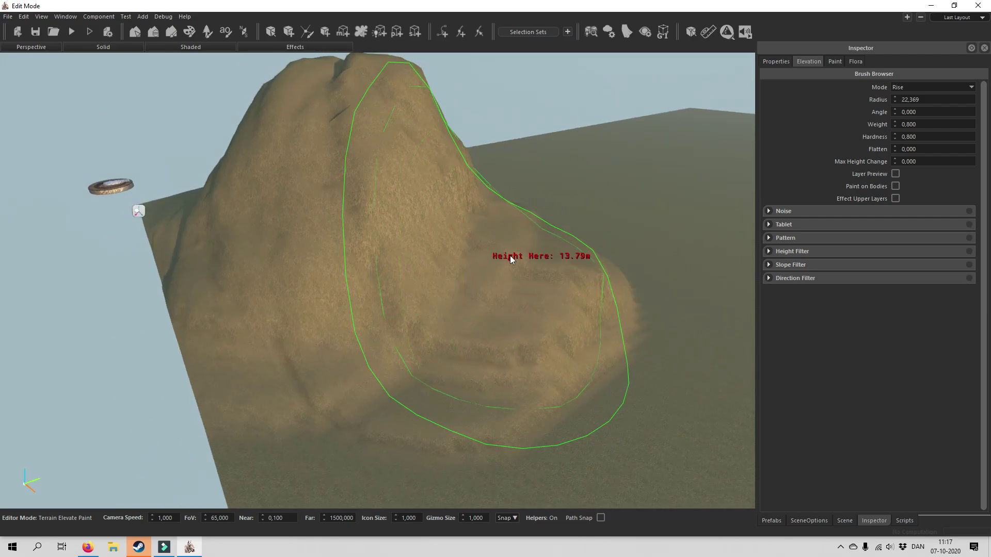
# Set the brush hardness to 0.3 and raise the slope of the hill's side further
pyautogui.click(894, 138)
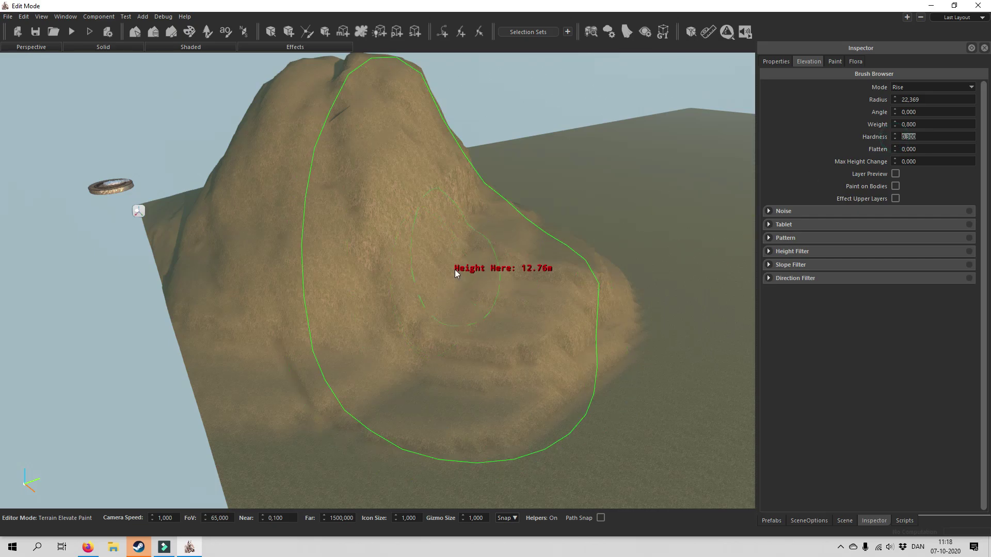
pyautogui.moveTo(471, 253)
pyautogui.mouseDown()
pyautogui.moveTo(435, 190)
pyautogui.moveTo(381, 153)
pyautogui.moveTo(471, 146)
pyautogui.mouseUp()
pyautogui.moveTo(467, 229)
pyautogui.mouseDown(button='right')
pyautogui.moveTo(468, 206)
pyautogui.moveTo(467, 219)
pyautogui.mouseUp(button='right')
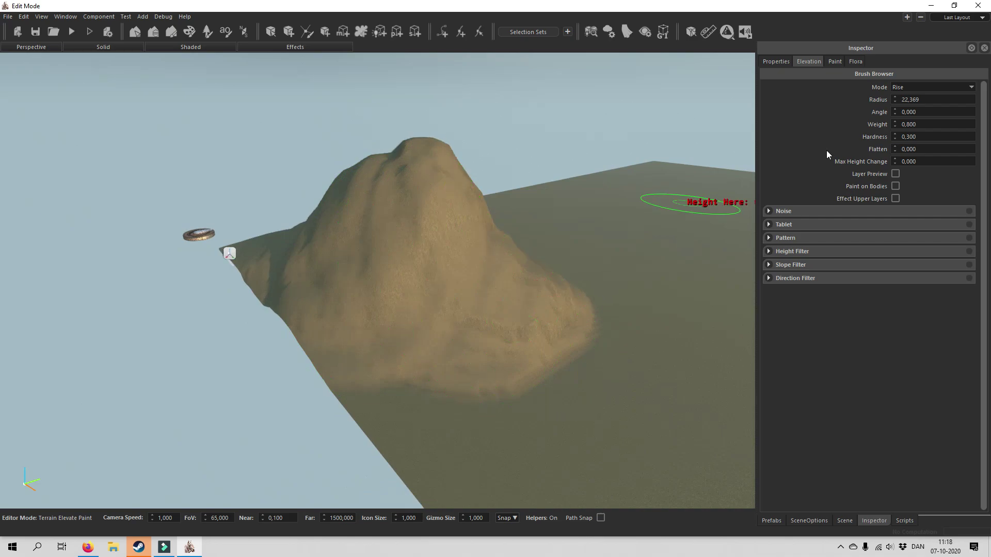
# Switch the brush to Lower mode with a radius of about 14 and dig a hollow beside the hill's foot
pyautogui.click(967, 87)
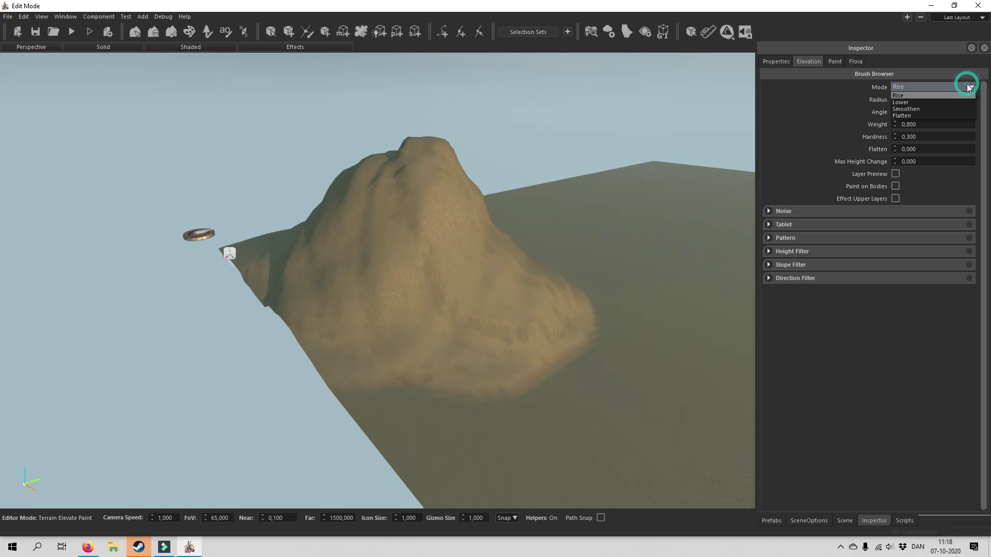
pyautogui.click(927, 102)
pyautogui.moveTo(700, 276)
pyautogui.mouseDown(button='right')
pyautogui.moveTo(719, 222)
pyautogui.moveTo(699, 276)
pyautogui.mouseUp(button='right')
pyautogui.press('w')
pyautogui.scroll(-5, 602, 311)
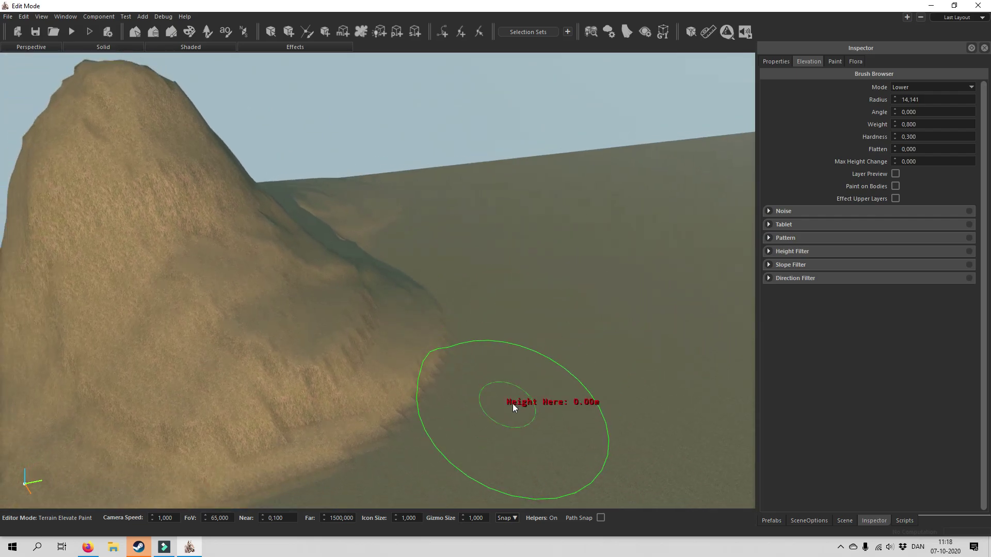
pyautogui.moveTo(506, 420)
pyautogui.mouseDown()
pyautogui.moveTo(544, 312)
pyautogui.moveTo(458, 228)
pyautogui.moveTo(475, 172)
pyautogui.moveTo(469, 209)
pyautogui.moveTo(539, 308)
pyautogui.moveTo(515, 389)
pyautogui.mouseUp()
# Extend the hollow into a curved trench around the hill's base, reaching the terrain's edge
pyautogui.scroll(-1, 515, 390)
pyautogui.press('s')
pyautogui.press('a')
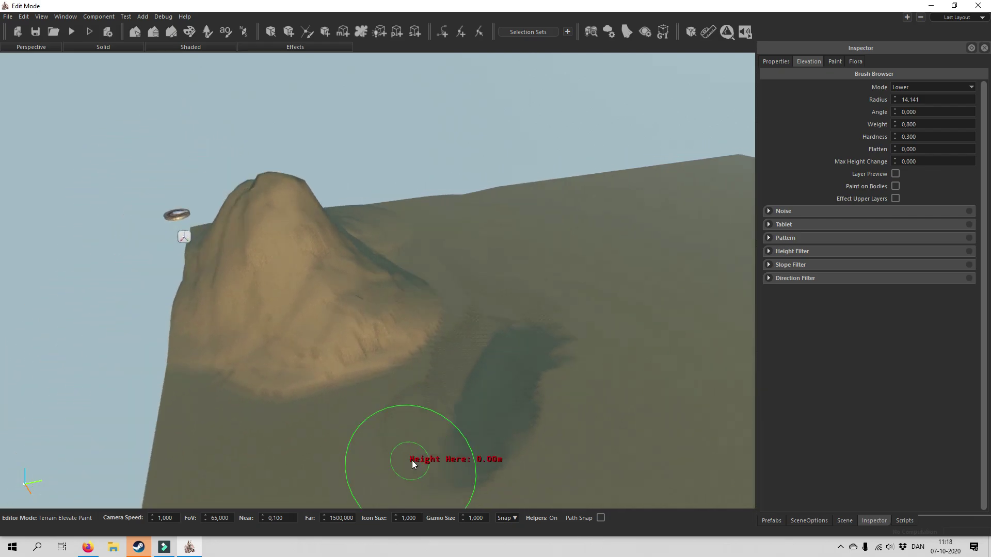
pyautogui.moveTo(503, 426)
pyautogui.mouseDown()
pyautogui.moveTo(401, 456)
pyautogui.moveTo(419, 462)
pyautogui.moveTo(487, 410)
pyautogui.moveTo(511, 428)
pyautogui.mouseUp()
pyautogui.press('w')
pyautogui.moveTo(540, 357); pyautogui.dragTo(539, 357, button='right')
pyautogui.press('d')
pyautogui.moveTo(262, 345); pyautogui.dragTo(292, 372)
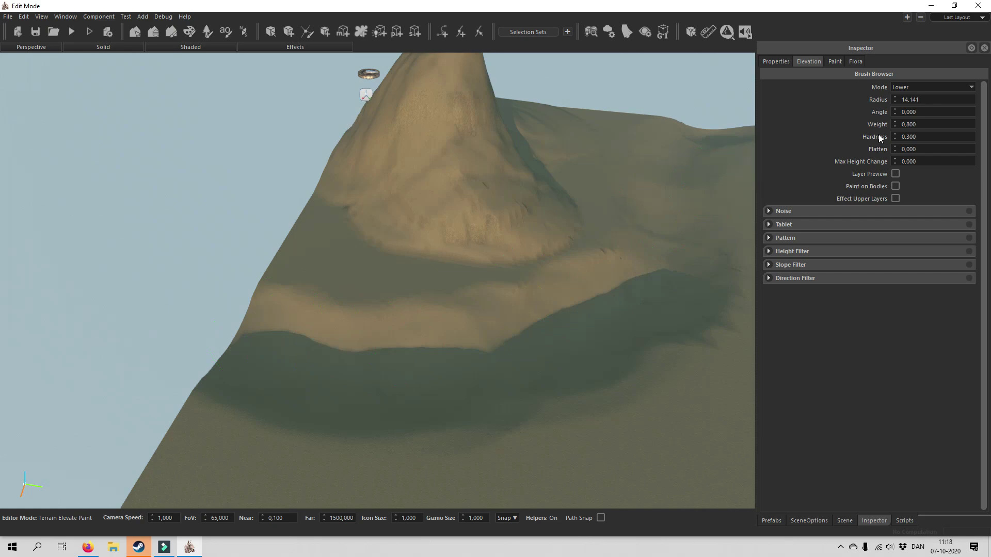
# Switch the brush to Smoothen mode with a radius of about 27 and smooth the hill's slopes
pyautogui.click(936, 91)
pyautogui.click(905, 108)
pyautogui.moveTo(613, 310)
pyautogui.mouseDown(button='right')
pyautogui.moveTo(615, 329)
pyautogui.moveTo(525, 311)
pyautogui.mouseUp(button='right')
pyautogui.keyDown('ctrl'); pyautogui.scroll(5, 440, 279); pyautogui.keyUp('ctrl')
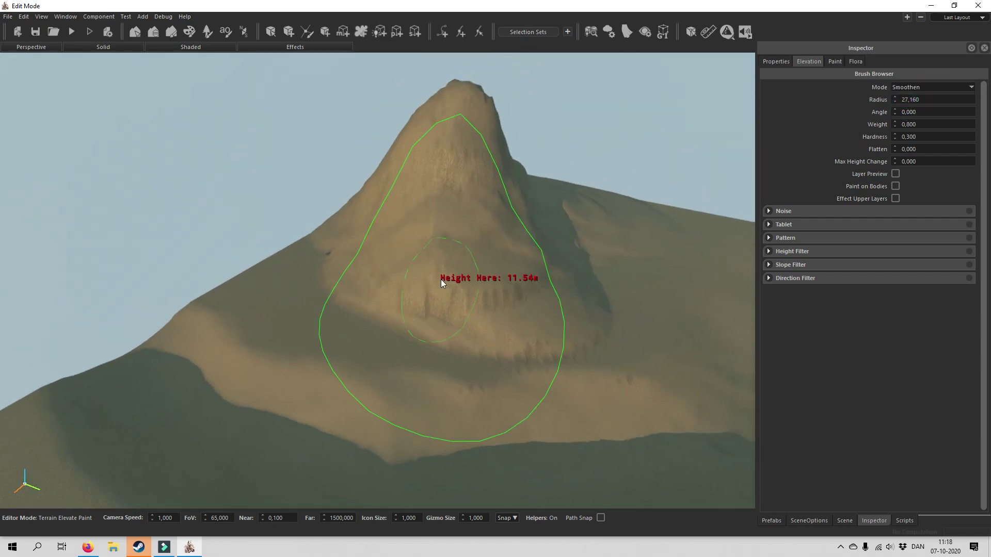
pyautogui.moveTo(417, 247); pyautogui.dragTo(403, 187)
pyautogui.moveTo(441, 153)
pyautogui.mouseDown()
pyautogui.moveTo(536, 178)
pyautogui.moveTo(531, 234)
pyautogui.moveTo(287, 381)
pyautogui.moveTo(190, 385)
pyautogui.mouseUp()
# Smooth the trench and the ground around the hill's base with a brush radius of about 34
pyautogui.moveTo(190, 385)
pyautogui.mouseDown(button='middle')
pyautogui.moveTo(305, 358)
pyautogui.moveTo(201, 310)
pyautogui.mouseUp(button='middle')
pyautogui.moveTo(201, 309)
pyautogui.mouseDown()
pyautogui.moveTo(519, 385)
pyautogui.moveTo(372, 386)
pyautogui.moveTo(646, 345)
pyautogui.mouseUp()
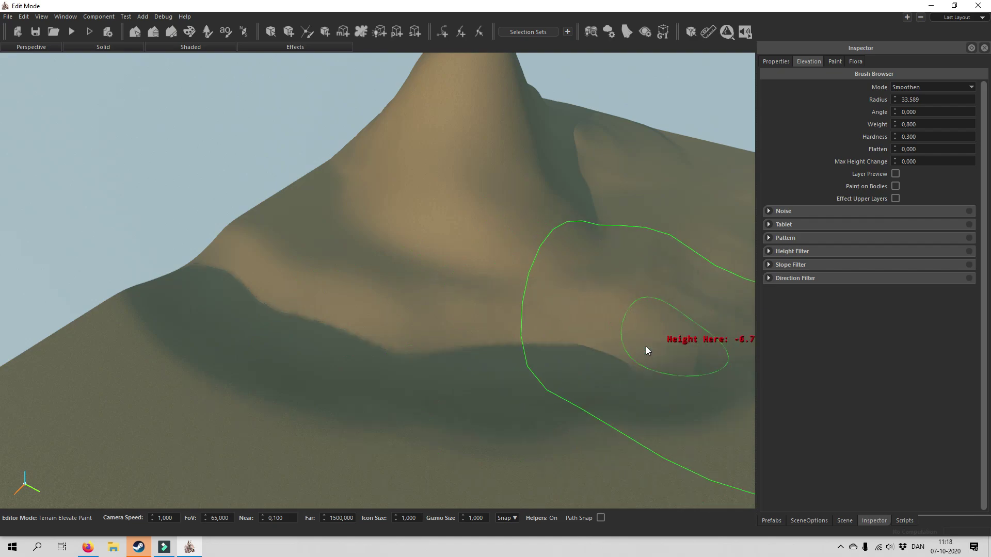
pyautogui.moveTo(646, 346); pyautogui.dragTo(477, 358, button='middle')
pyautogui.moveTo(374, 374)
pyautogui.mouseDown()
pyautogui.moveTo(387, 235)
pyautogui.moveTo(370, 286)
pyautogui.mouseUp()
pyautogui.moveTo(370, 286)
pyautogui.mouseDown(button='middle')
pyautogui.moveTo(405, 296)
pyautogui.moveTo(558, 232)
pyautogui.mouseUp(button='middle')
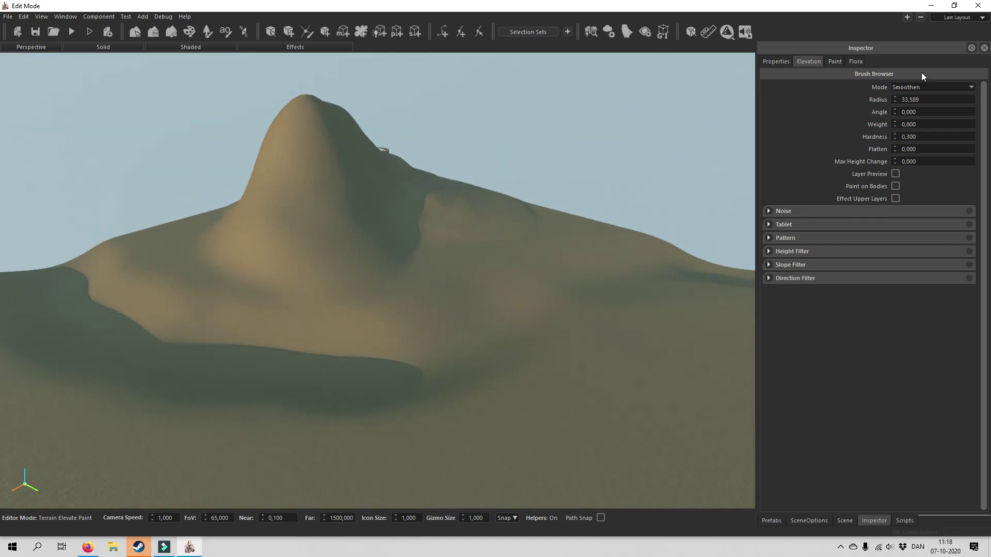
# Return the brush to Rise mode with a radius of about 23 and build ridges from the hill along the slope beside it
pyautogui.moveTo(685, 227); pyautogui.dragTo(597, 265, button='right')
pyautogui.scroll(-6, 200, 270)
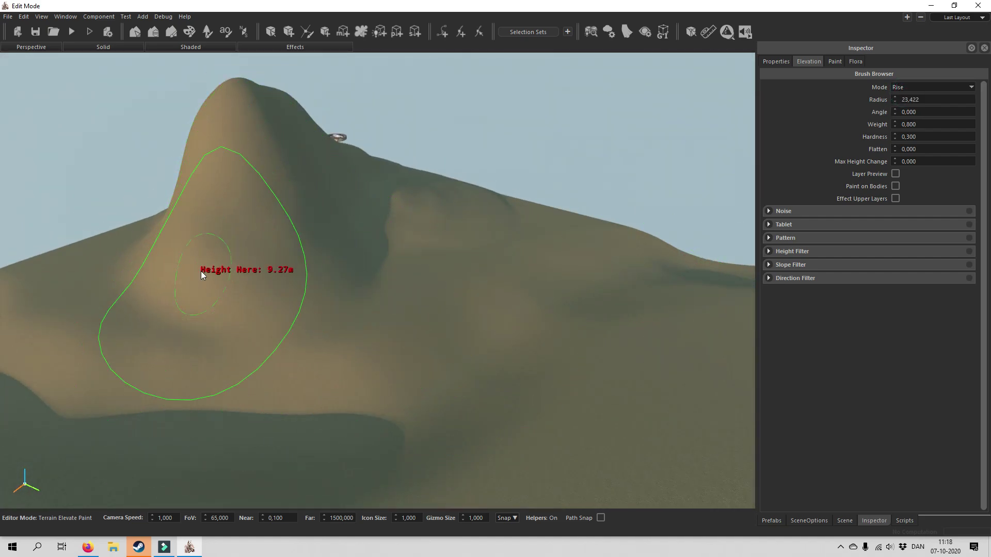
pyautogui.moveTo(152, 279)
pyautogui.mouseDown()
pyautogui.moveTo(131, 311)
pyautogui.moveTo(208, 254)
pyautogui.moveTo(205, 210)
pyautogui.moveTo(173, 283)
pyautogui.moveTo(365, 310)
pyautogui.moveTo(388, 354)
pyautogui.moveTo(372, 265)
pyautogui.moveTo(544, 232)
pyautogui.moveTo(535, 214)
pyautogui.mouseUp()
pyautogui.moveTo(431, 179)
pyautogui.mouseDown()
pyautogui.moveTo(338, 158)
pyautogui.moveTo(398, 177)
pyautogui.mouseUp()
pyautogui.moveTo(458, 200)
pyautogui.mouseDown()
pyautogui.moveTo(362, 171)
pyautogui.moveTo(374, 155)
pyautogui.moveTo(363, 161)
pyautogui.moveTo(449, 214)
pyautogui.moveTo(475, 272)
pyautogui.moveTo(436, 202)
pyautogui.moveTo(473, 184)
pyautogui.mouseUp()
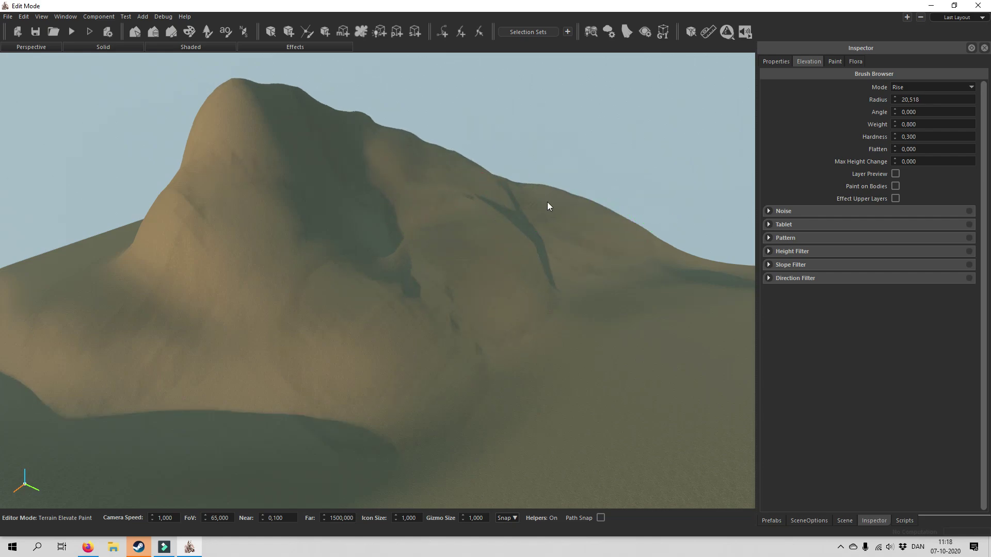
# Raise more ridges on the hill's slopes with the Rise brush at a radius of about 20.5
pyautogui.moveTo(474, 186); pyautogui.dragTo(488, 211, button='right')
pyautogui.moveTo(396, 274)
pyautogui.mouseDown()
pyautogui.moveTo(363, 315)
pyautogui.moveTo(395, 262)
pyautogui.moveTo(429, 233)
pyautogui.moveTo(450, 224)
pyautogui.moveTo(402, 276)
pyautogui.moveTo(473, 198)
pyautogui.moveTo(414, 245)
pyautogui.moveTo(538, 166)
pyautogui.mouseUp()
pyautogui.moveTo(442, 261)
pyautogui.mouseDown(button='right')
pyautogui.moveTo(434, 269)
pyautogui.moveTo(431, 259)
pyautogui.mouseUp(button='right')
pyautogui.click(409, 224)
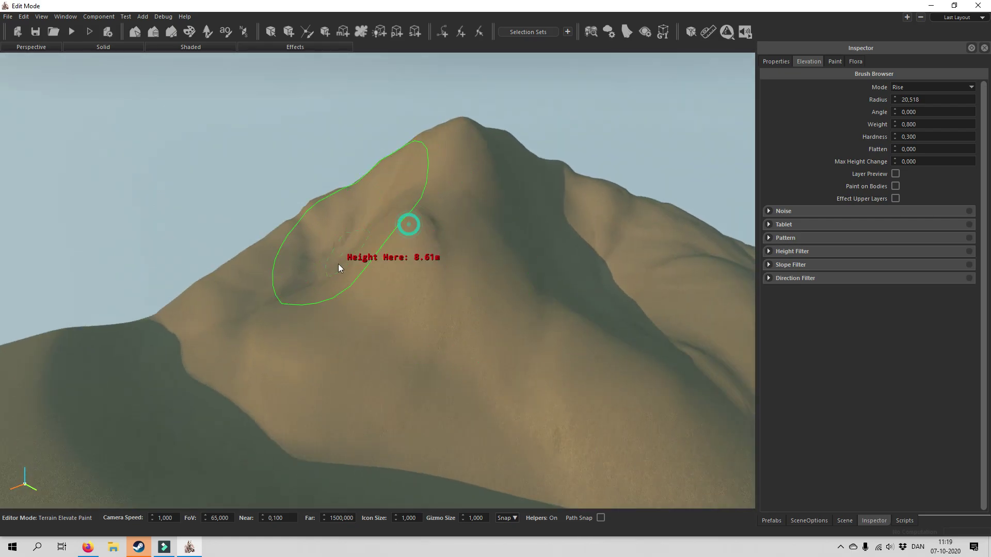
# Switch the brush to Smoothen mode with a radius of 17.8 and smooth the foot of the hill beside the trench
pyautogui.moveTo(511, 293); pyautogui.dragTo(531, 267, button='right')
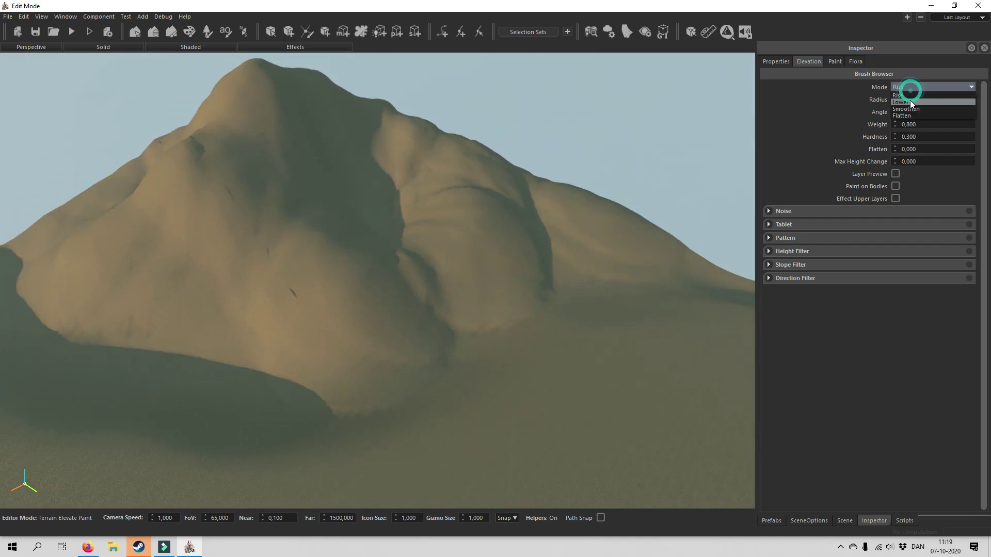
pyautogui.click(906, 109)
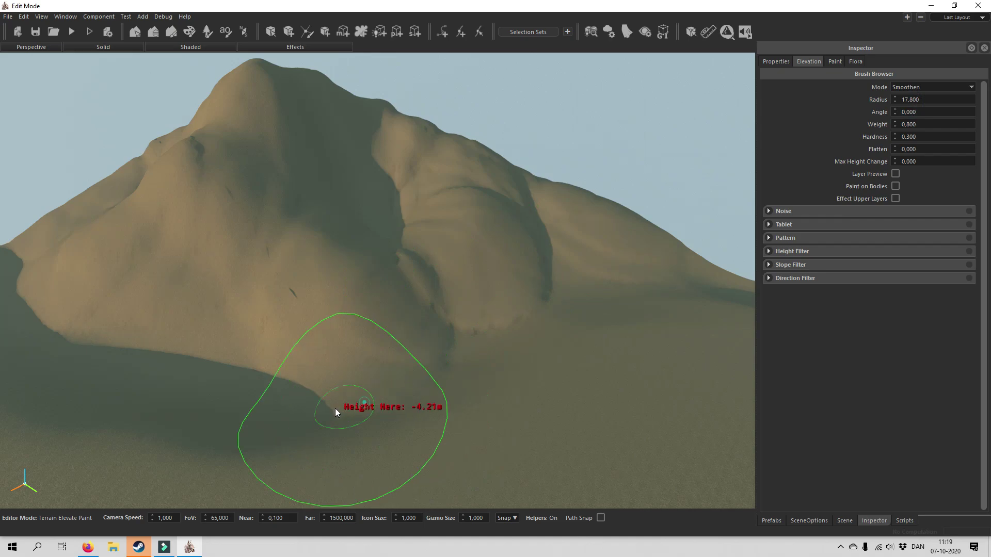
pyautogui.moveTo(513, 367); pyautogui.dragTo(521, 369, button='right')
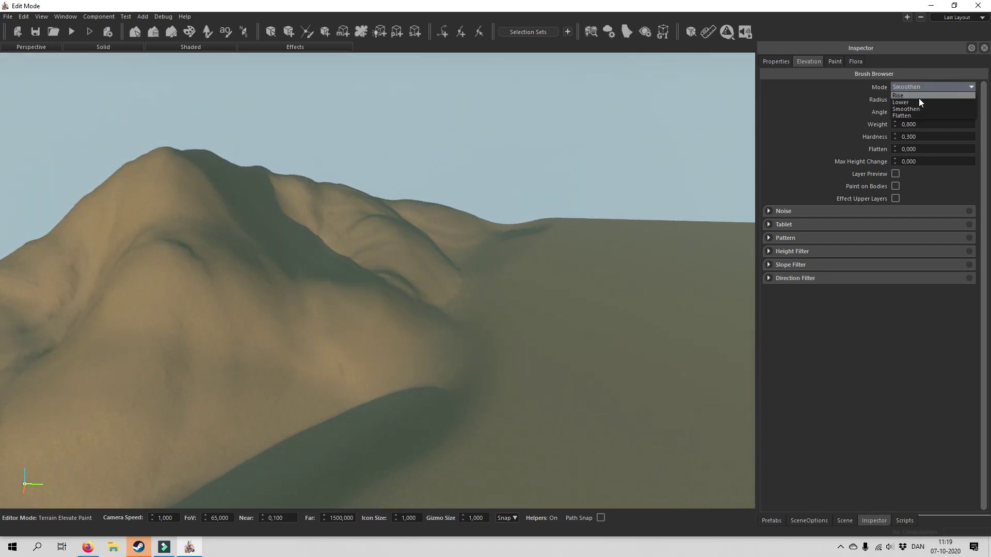
# Switch the brush to Lower mode and sink the flat ground at the end of the trench by the hill's foot
pyautogui.click(919, 102)
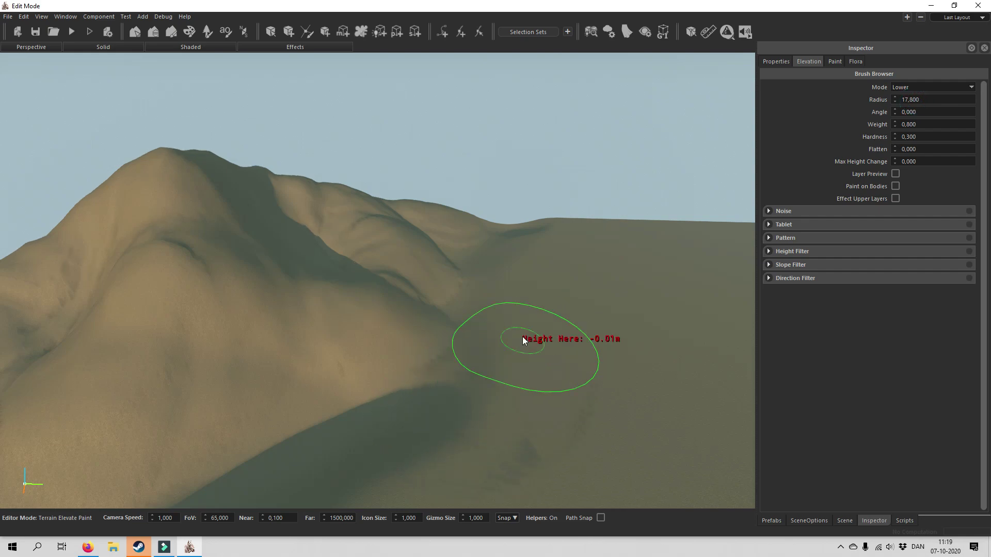
pyautogui.press('s')
pyautogui.moveTo(552, 290); pyautogui.dragTo(573, 299, button='right')
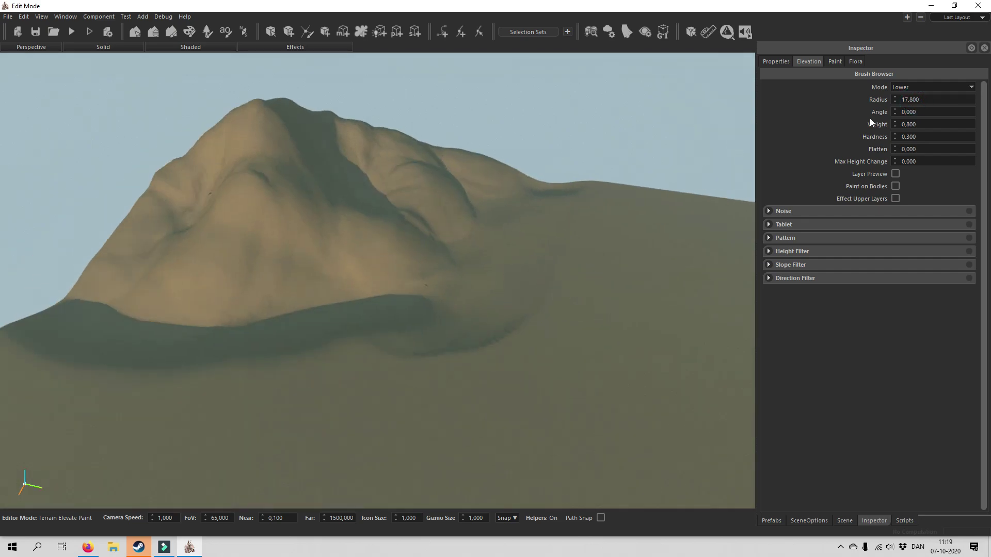
# Return the brush to Smoothen mode and smooth the trench edges and the newly lowered ground around the hill
pyautogui.click(916, 109)
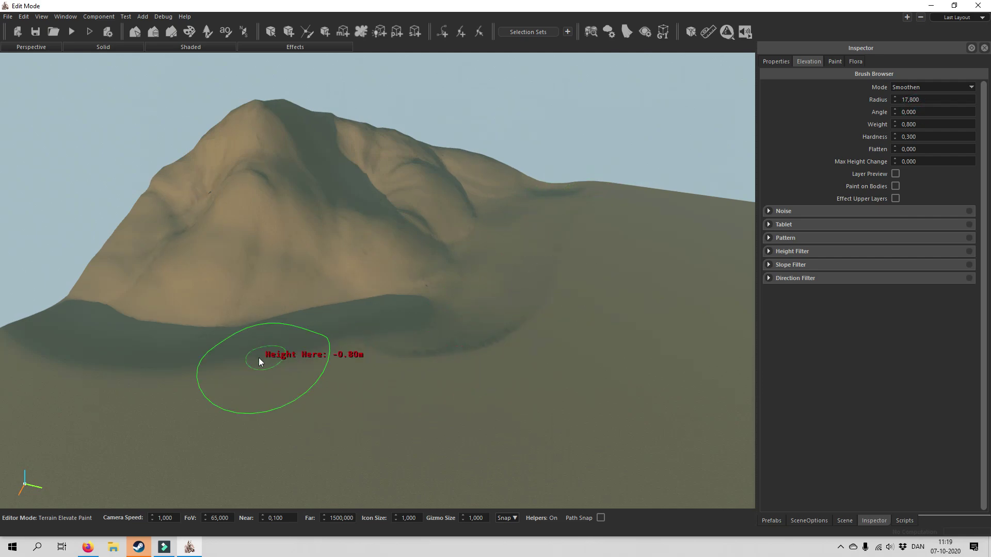
pyautogui.moveTo(284, 349); pyautogui.dragTo(236, 308, button='right')
pyautogui.moveTo(399, 355)
pyautogui.mouseDown(button='right')
pyautogui.moveTo(399, 398)
pyautogui.moveTo(516, 360)
pyautogui.mouseUp(button='right')
pyautogui.press('w')
pyautogui.press('w')
pyautogui.press('a')
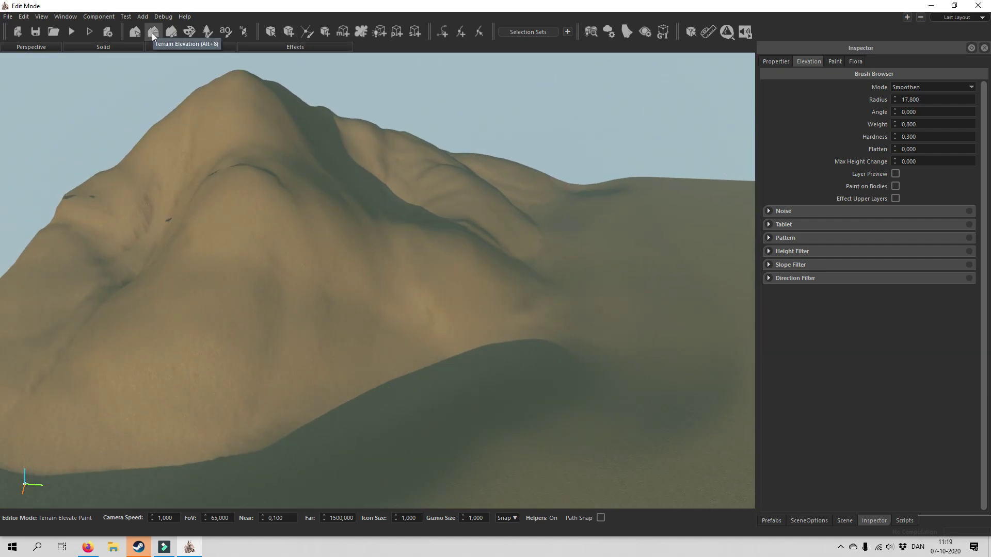
# Enable the noise option for the Smoothen elevation brush
pyautogui.click(769, 212)
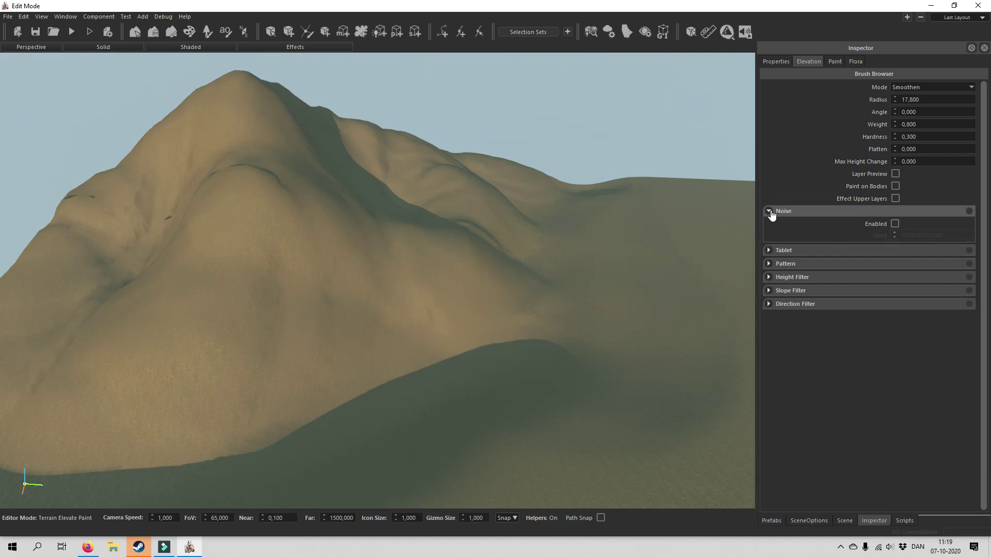
pyautogui.click(894, 224)
pyautogui.moveTo(547, 356)
pyautogui.mouseDown(button='right')
pyautogui.moveTo(535, 363)
pyautogui.moveTo(398, 283)
pyautogui.mouseUp(button='right')
pyautogui.press('w')
pyautogui.moveTo(453, 296)
pyautogui.mouseDown(button='right')
pyautogui.moveTo(486, 338)
pyautogui.moveTo(441, 306)
pyautogui.mouseUp(button='right')
pyautogui.moveTo(558, 304); pyautogui.dragTo(555, 317, button='right')
pyautogui.scroll(-5, 559, 321)
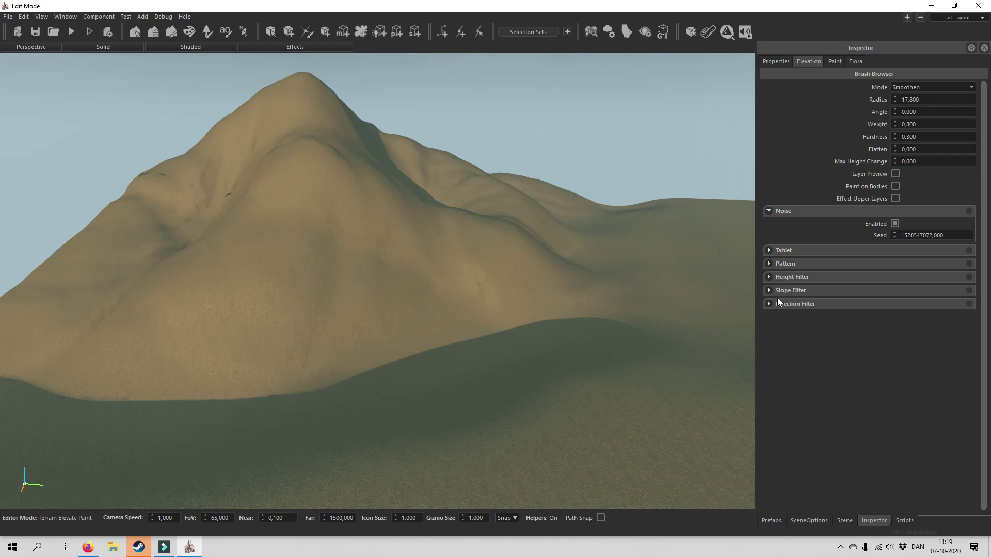
pyautogui.moveTo(518, 400); pyautogui.dragTo(516, 401, button='right')
pyautogui.moveTo(423, 401); pyautogui.dragTo(421, 400, button='right')
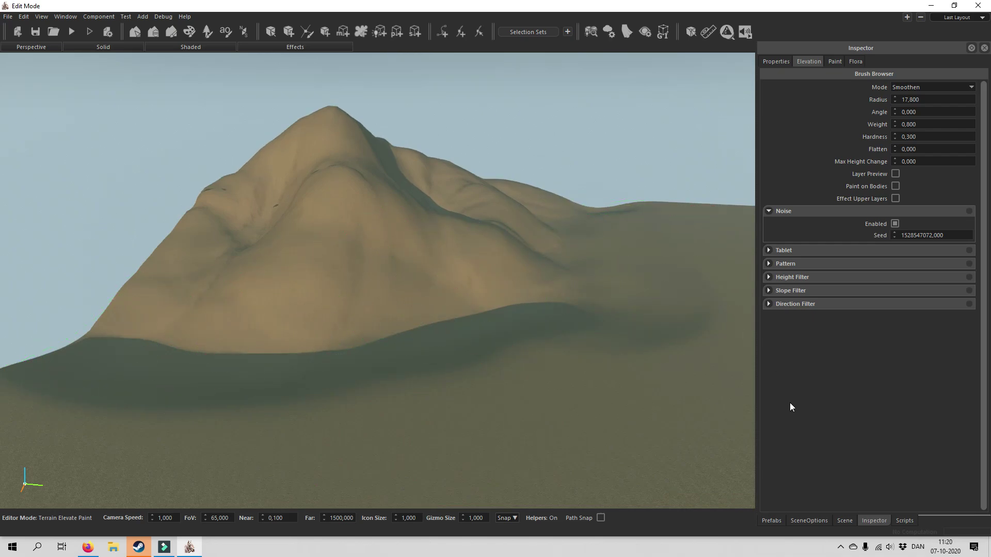
# Set the scene's water level to 0 in the scene options
pyautogui.click(809, 521)
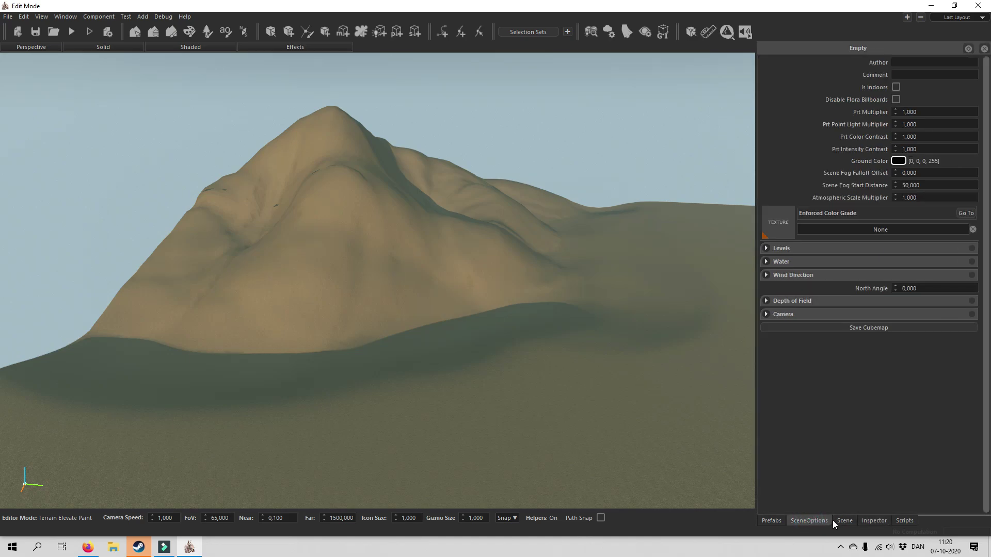
pyautogui.click(66, 16)
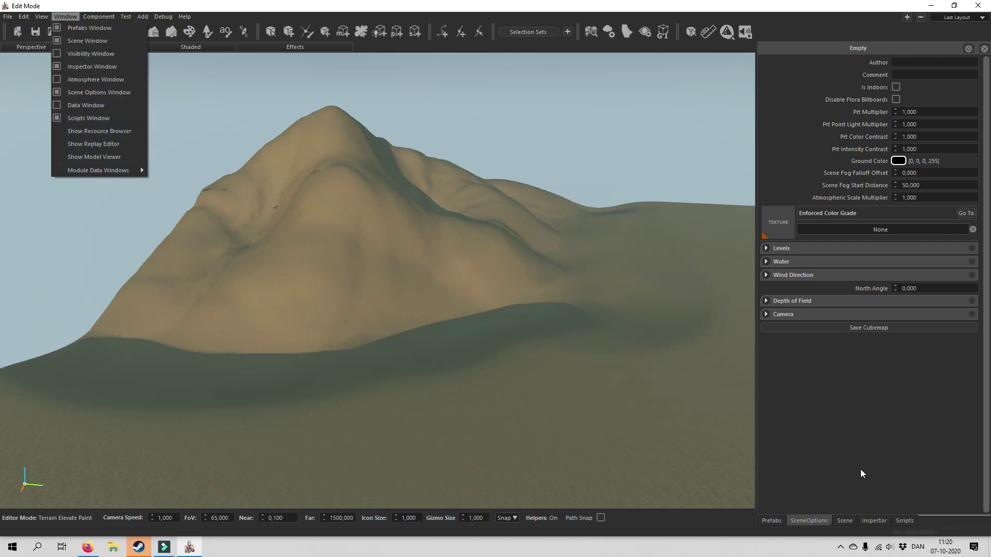
pyautogui.click(843, 487)
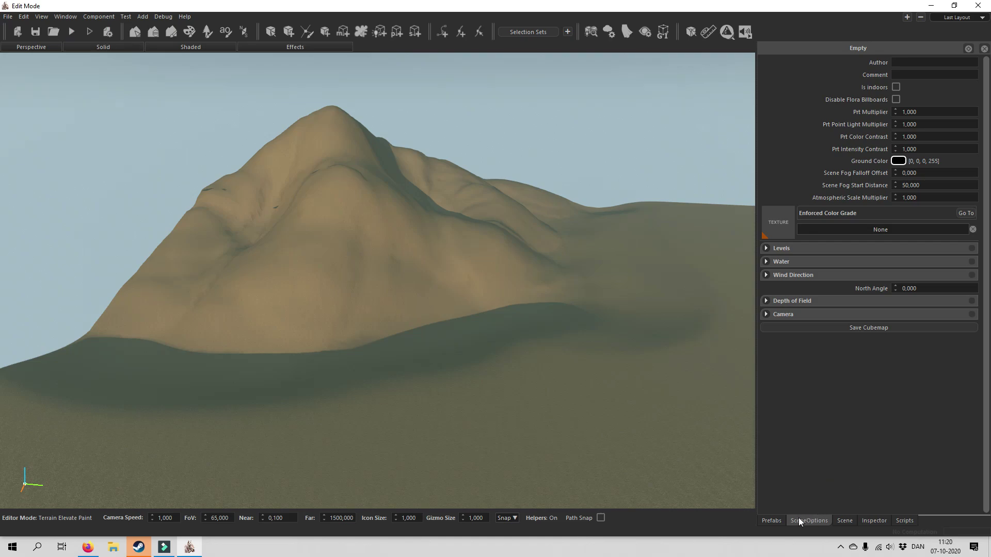
pyautogui.click(766, 262)
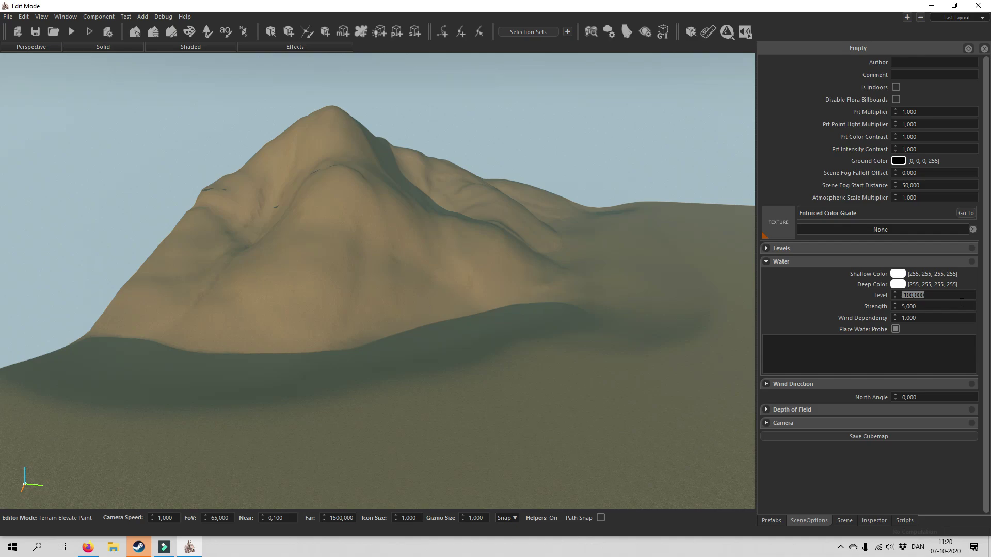
pyautogui.write('0')
# Lower the scene's water level to -0.7 so the water sits just below the flat ground
pyautogui.moveTo(613, 341); pyautogui.dragTo(613, 339, button='right')
pyautogui.scroll(-5, 328, 286)
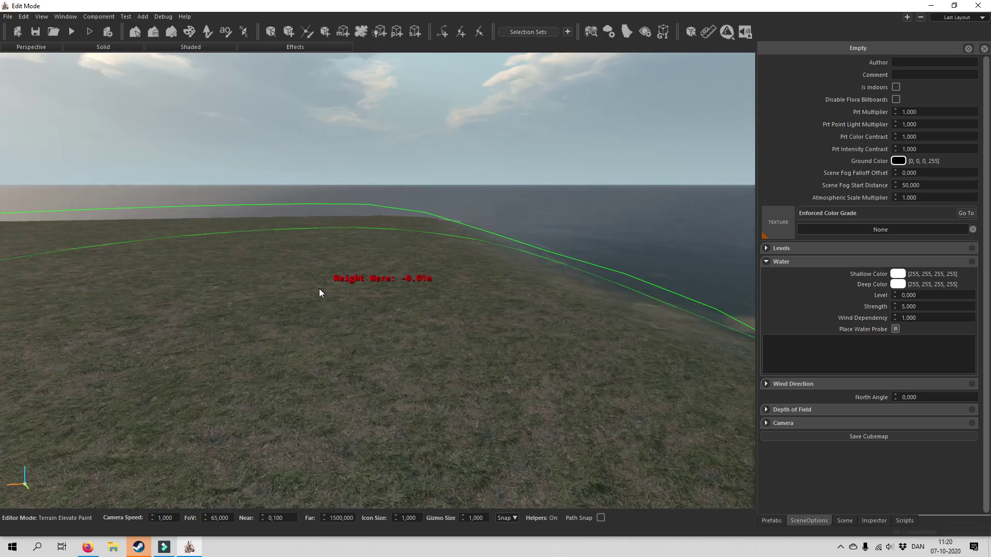
pyautogui.scroll(4, 553, 301)
pyautogui.scroll(-5, 505, 303)
pyautogui.moveTo(407, 328); pyautogui.dragTo(418, 326, button='right')
pyautogui.press('d')
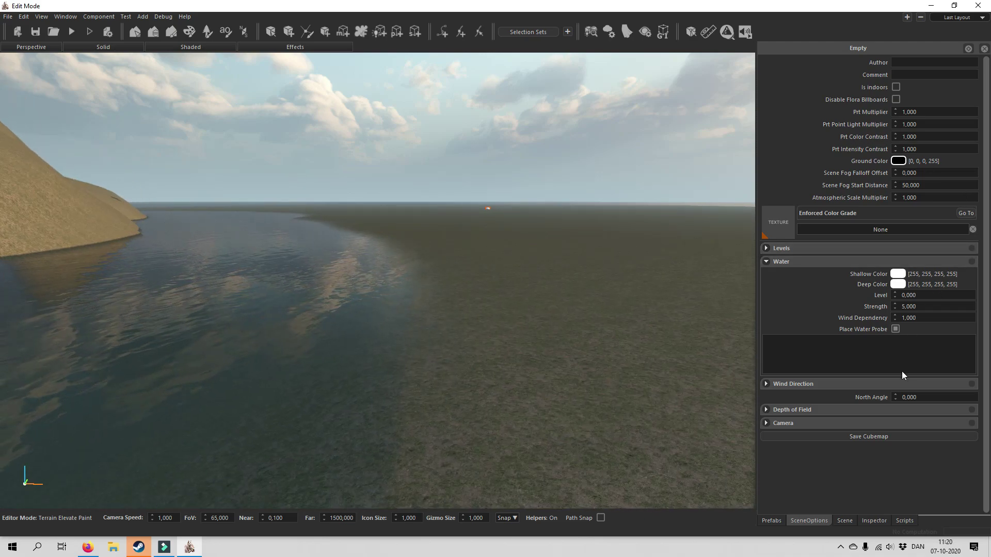
pyautogui.moveTo(645, 407); pyautogui.dragTo(638, 400, button='right')
pyautogui.scroll(-3, 637, 399)
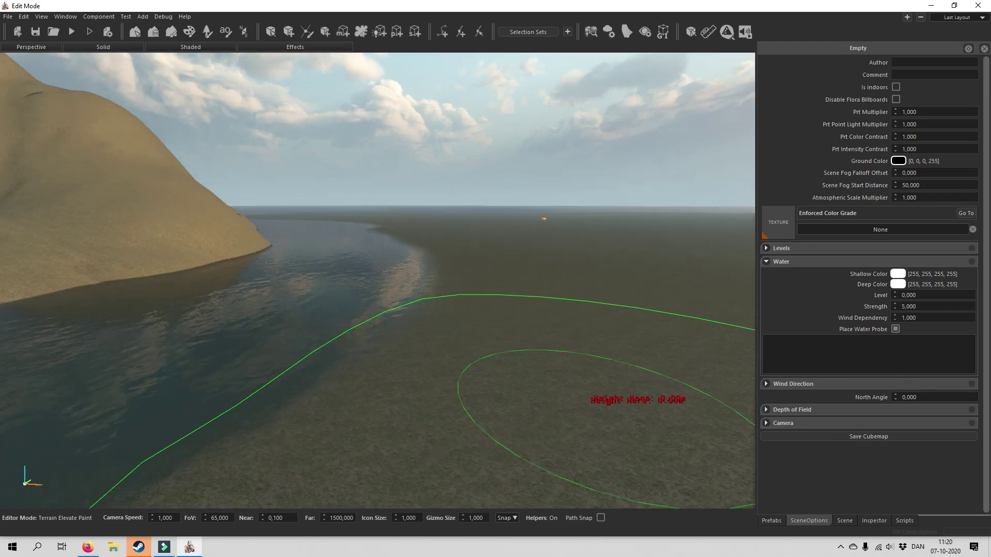
pyautogui.press('a')
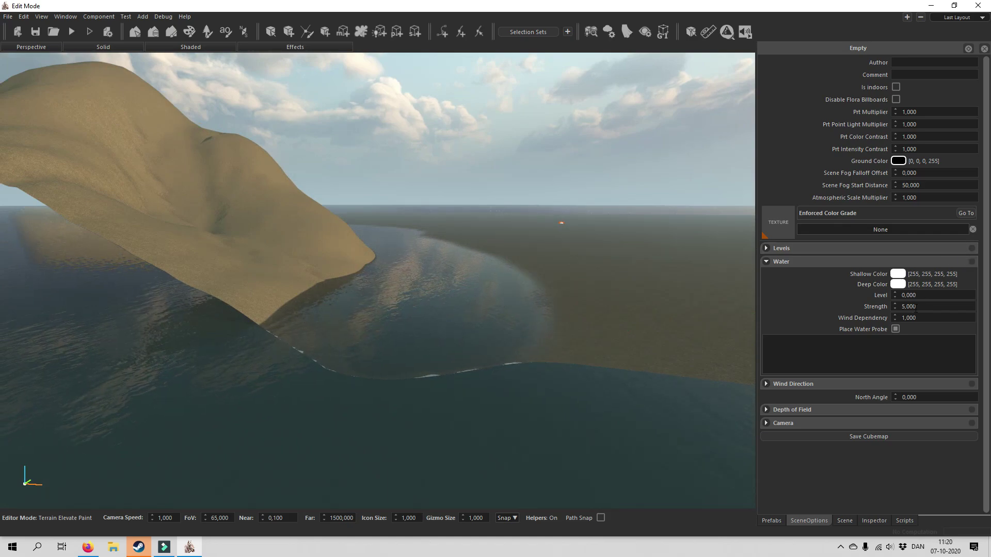
pyautogui.click(896, 297)
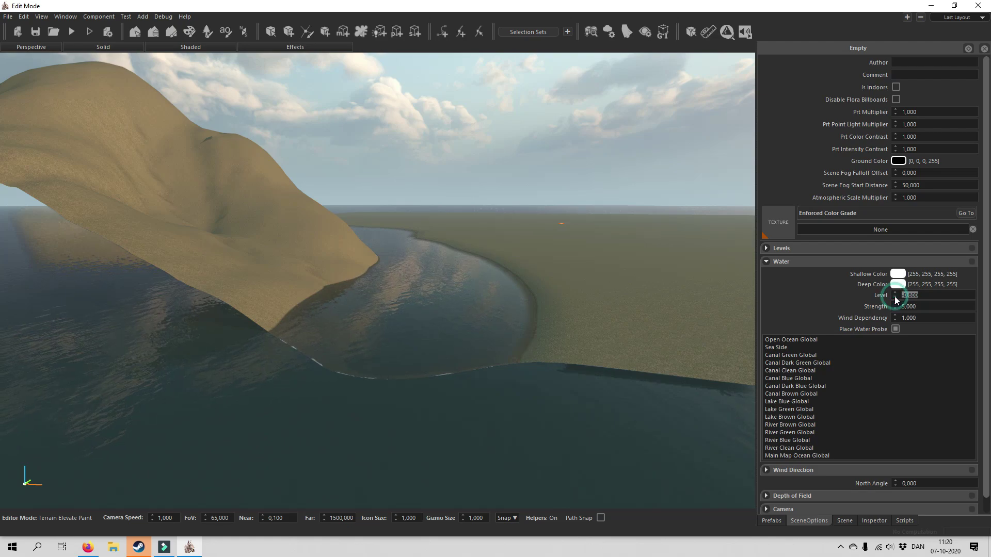
pyautogui.click(895, 292)
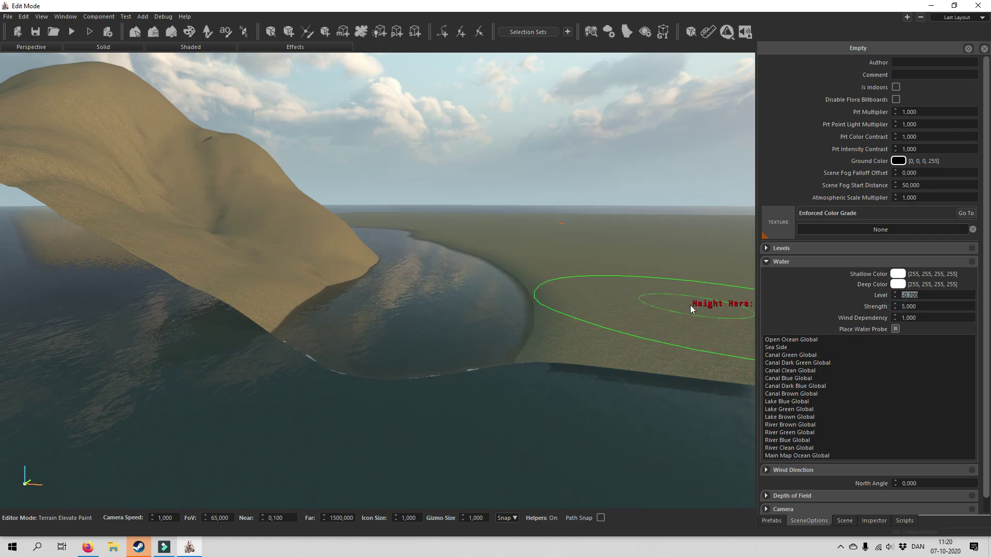
# Examine the flooded trench around the hill and the terrain's shoreline from several sides
pyautogui.moveTo(683, 304)
pyautogui.mouseDown(button='right')
pyautogui.moveTo(500, 304)
pyautogui.moveTo(500, 248)
pyautogui.moveTo(485, 289)
pyautogui.moveTo(330, 268)
pyautogui.moveTo(206, 315)
pyautogui.moveTo(279, 402)
pyautogui.moveTo(279, 265)
pyautogui.mouseUp(button='right')
pyautogui.press('w')
pyautogui.press('s')
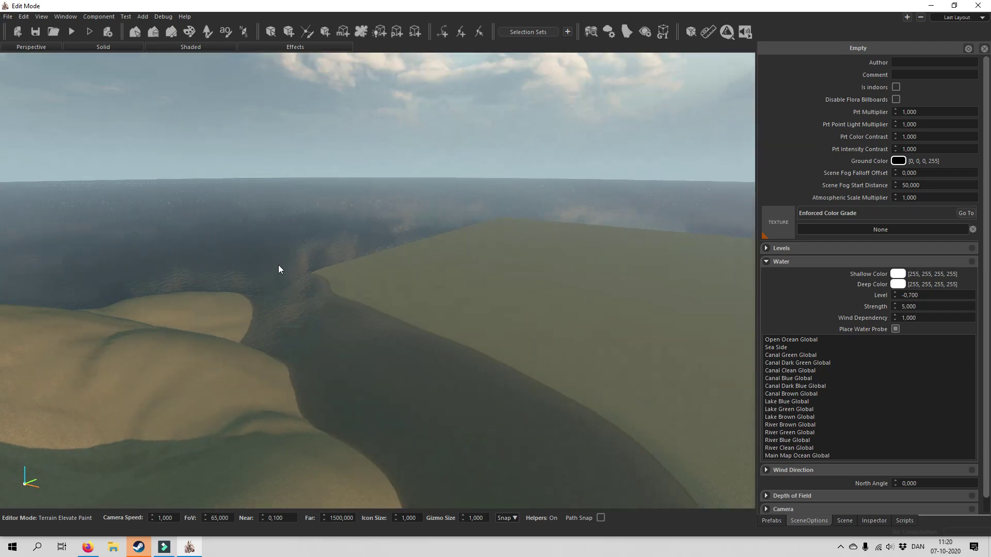
pyautogui.moveTo(454, 235)
pyautogui.mouseDown(button='right')
pyautogui.moveTo(558, 207)
pyautogui.moveTo(743, 227)
pyautogui.mouseUp(button='right')
pyautogui.press('w')
pyautogui.moveTo(493, 286)
pyautogui.mouseDown(button='right')
pyautogui.moveTo(650, 237)
pyautogui.moveTo(558, 227)
pyautogui.moveTo(608, 166)
pyautogui.moveTo(650, 263)
pyautogui.moveTo(570, 315)
pyautogui.moveTo(433, 274)
pyautogui.moveTo(377, 314)
pyautogui.moveTo(429, 330)
pyautogui.moveTo(492, 287)
pyautogui.moveTo(374, 362)
pyautogui.moveTo(320, 376)
pyautogui.mouseUp(button='right')
pyautogui.press('s')
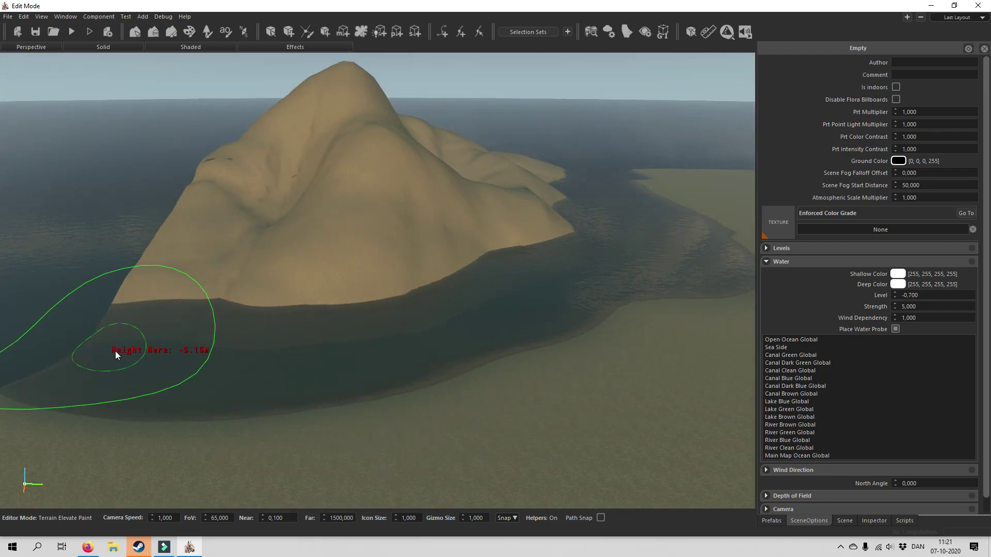
pyautogui.moveTo(485, 328); pyautogui.dragTo(580, 285, button='right')
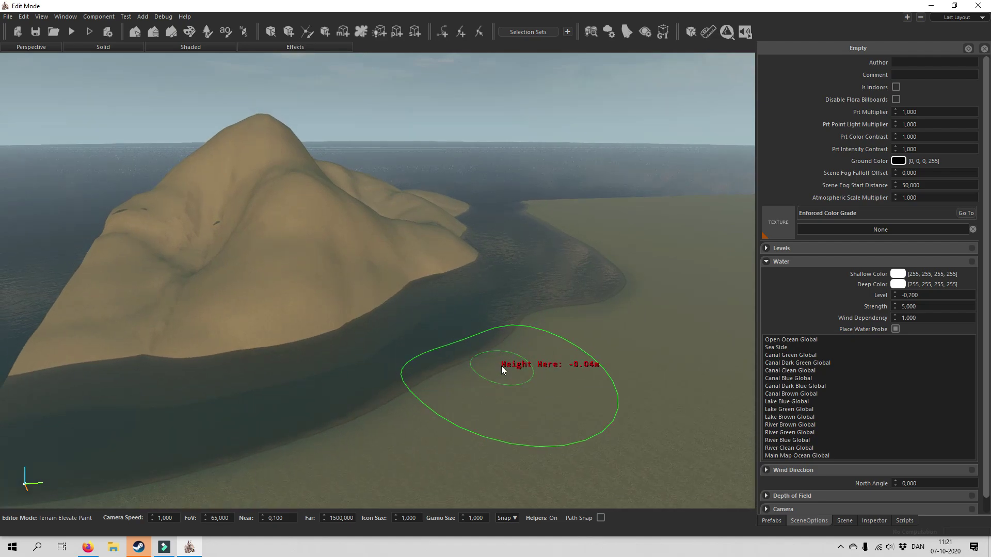
pyautogui.press('s')
pyautogui.moveTo(481, 364)
pyautogui.mouseDown(button='right')
pyautogui.moveTo(547, 361)
pyautogui.moveTo(496, 363)
pyautogui.moveTo(480, 351)
pyautogui.moveTo(619, 356)
pyautogui.moveTo(481, 364)
pyautogui.moveTo(480, 335)
pyautogui.mouseUp(button='right')
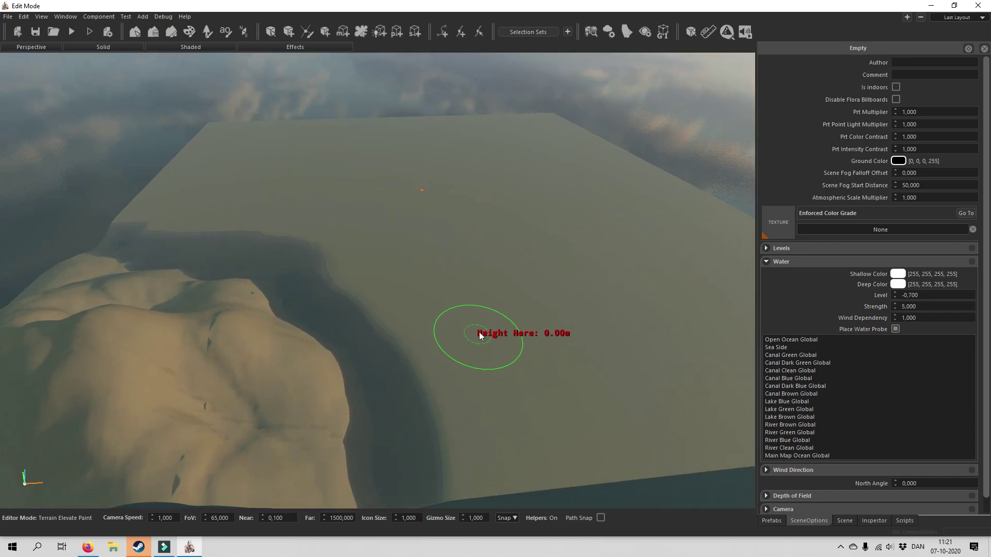
# Resize the terrain by 8 in the +X direction and 8 in the +Y direction and apply the change
pyautogui.click(135, 33)
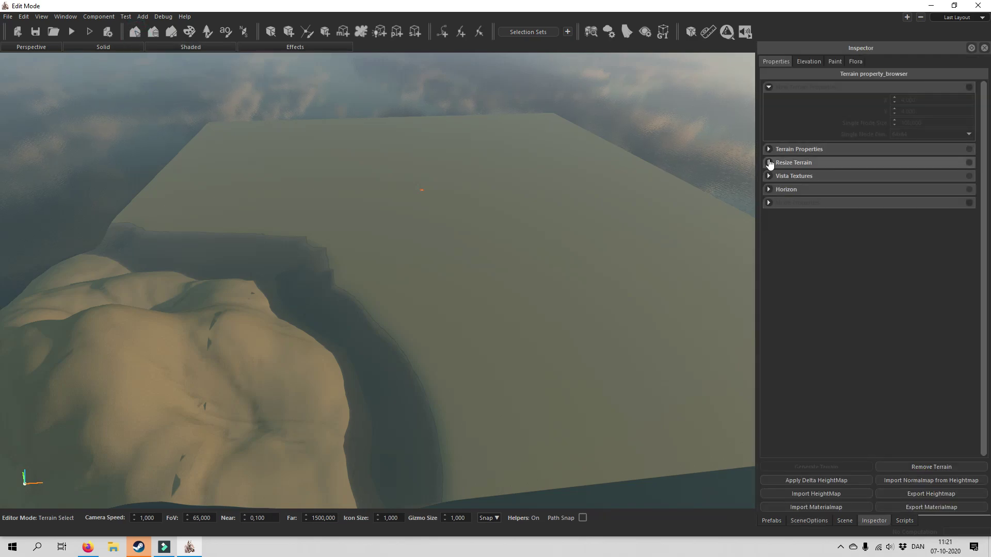
pyautogui.click(768, 163)
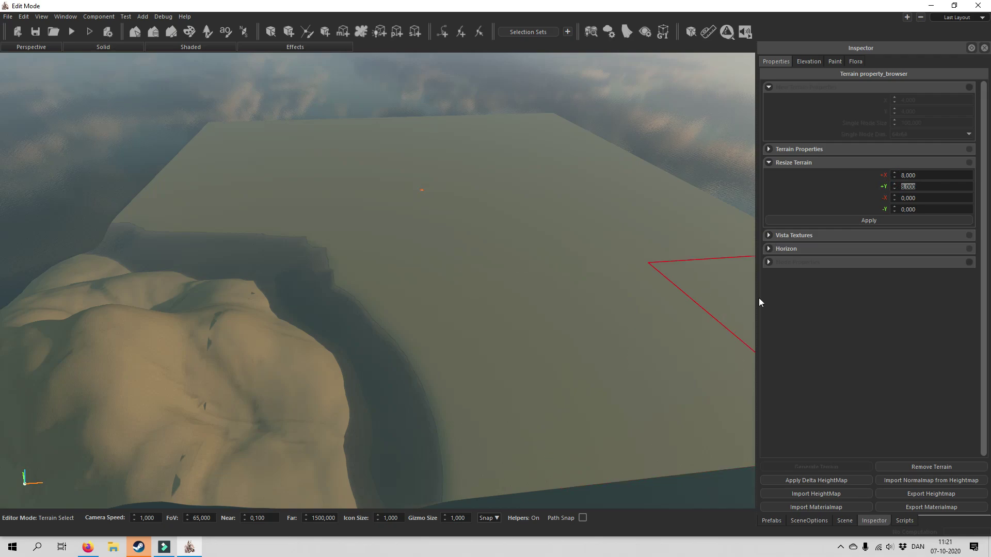
pyautogui.click(878, 221)
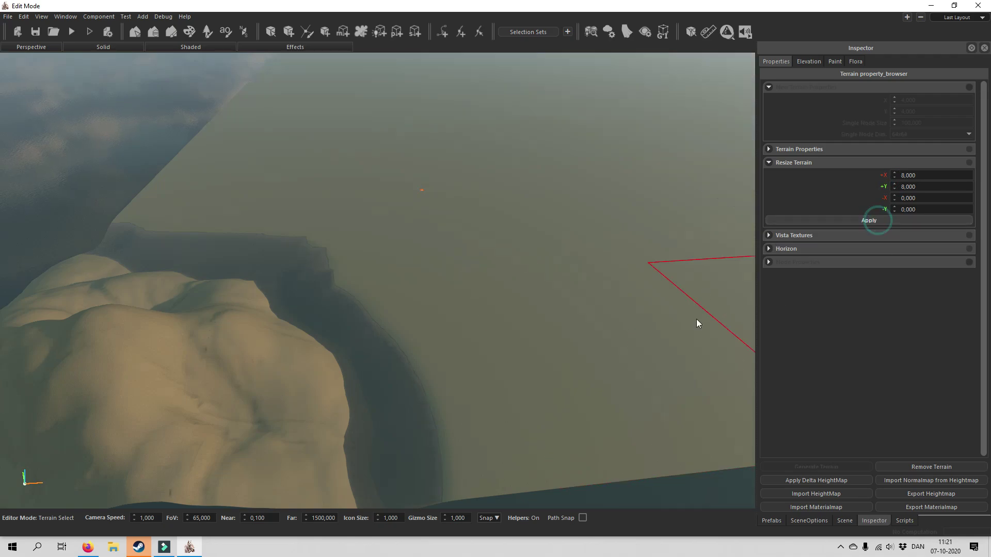
pyautogui.moveTo(537, 324); pyautogui.dragTo(374, 298, button='right')
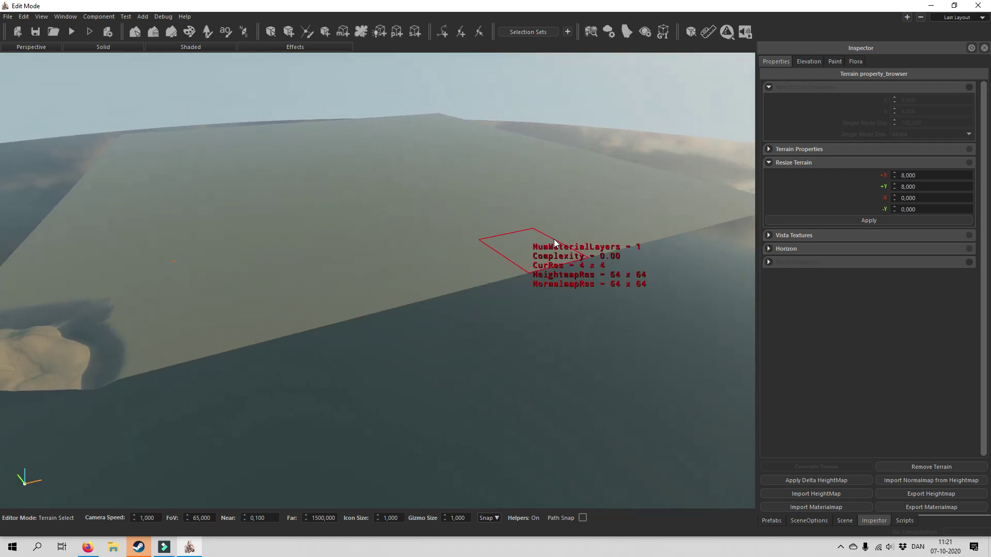
pyautogui.moveTo(284, 176); pyautogui.dragTo(256, 233, button='right')
pyautogui.moveTo(415, 214); pyautogui.dragTo(416, 215, button='right')
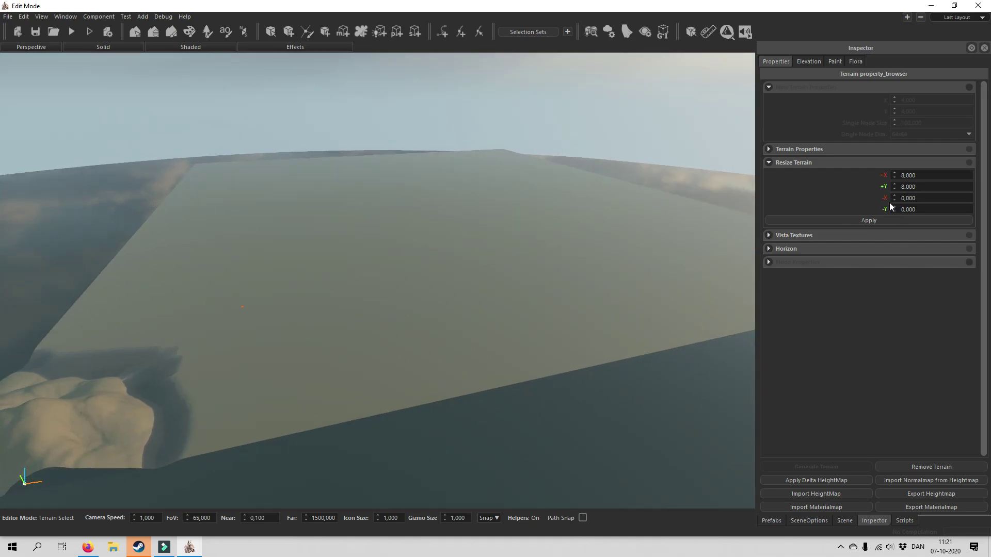
pyautogui.moveTo(504, 272); pyautogui.dragTo(304, 323, button='right')
pyautogui.press('w')
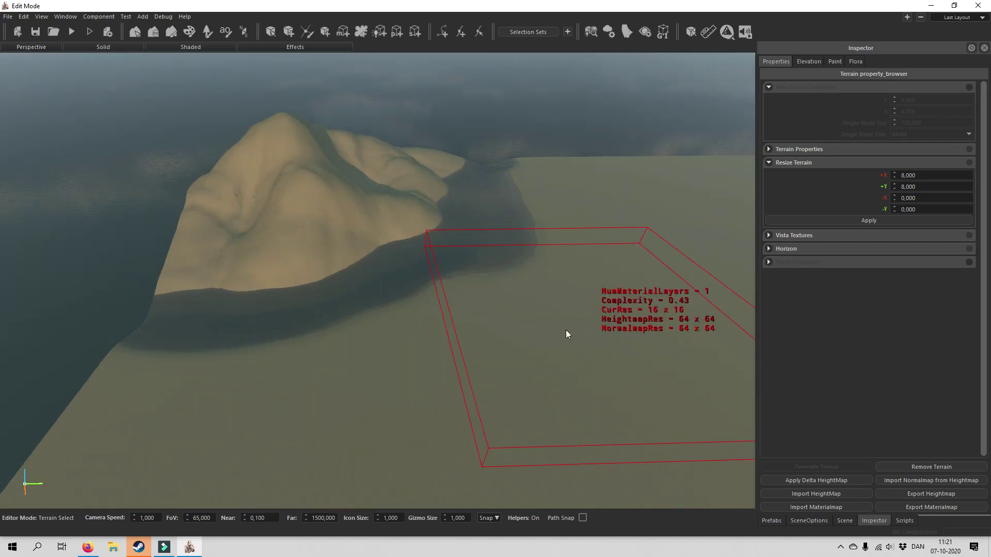
pyautogui.moveTo(566, 329); pyautogui.dragTo(576, 329, button='right')
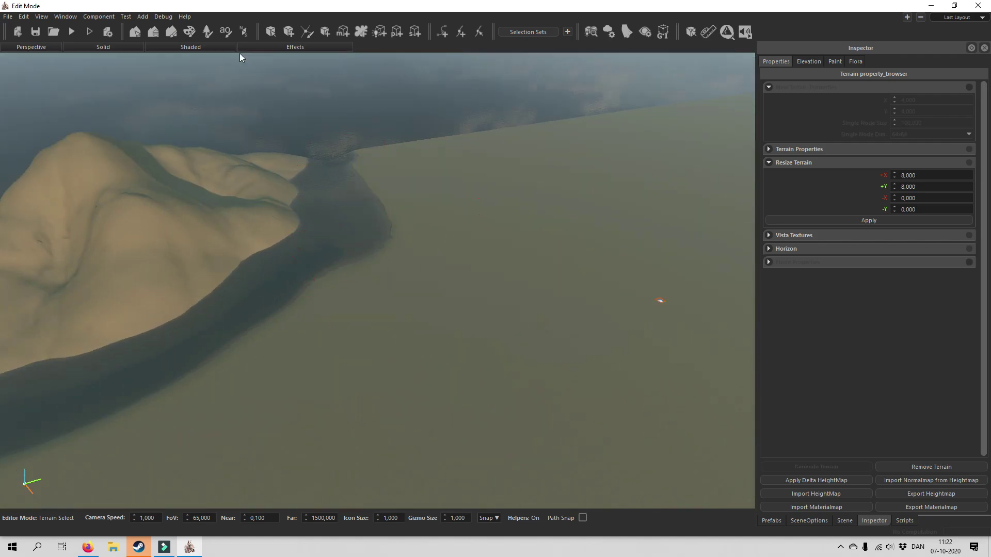
# Switch from terrain selection to painting the terrain's texture layers over the flat ground beside the water
pyautogui.click(172, 32)
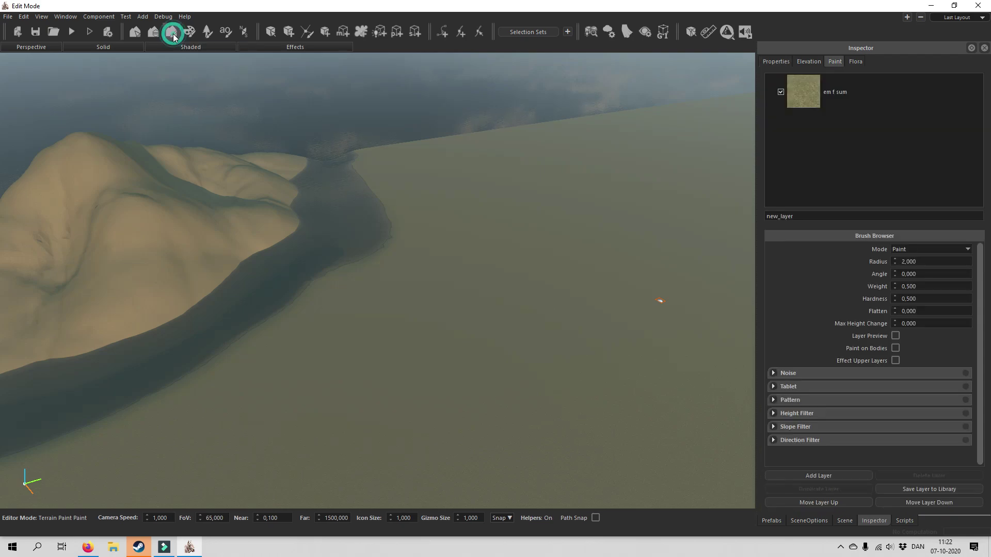
pyautogui.moveTo(629, 250); pyautogui.dragTo(628, 251, button='right')
pyautogui.press('w')
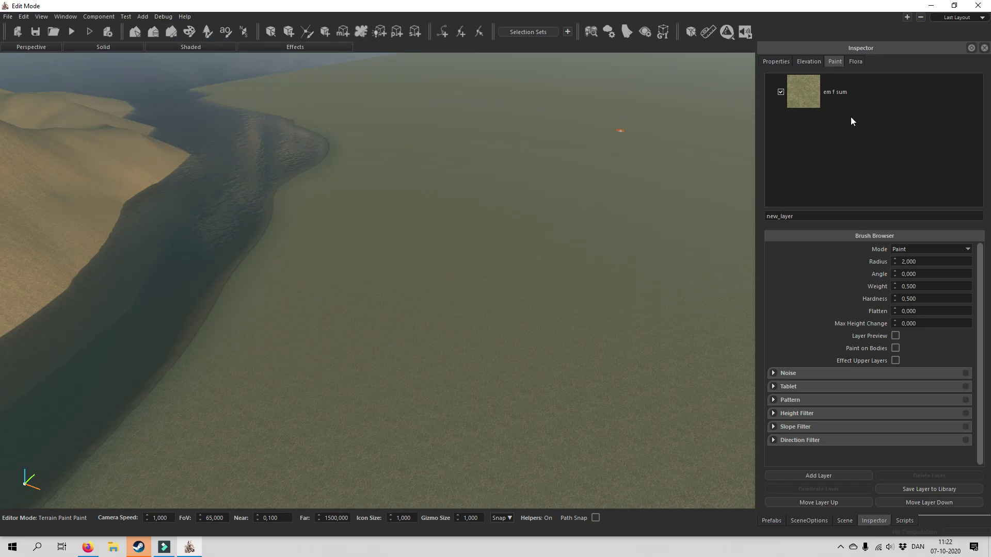
pyautogui.moveTo(538, 338); pyautogui.dragTo(516, 407, button='middle')
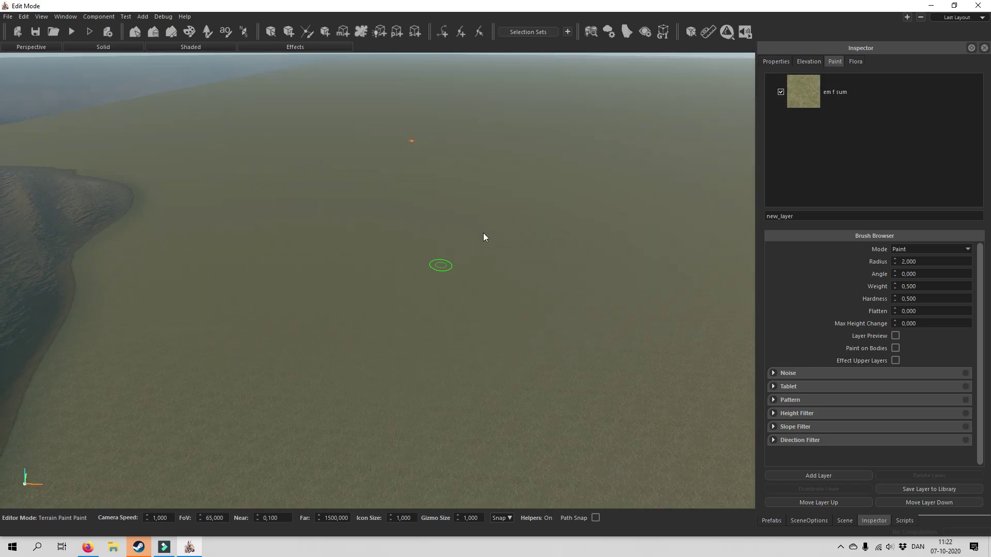
# Add a new terrain paint layer based on the default layer template
pyautogui.click(844, 476)
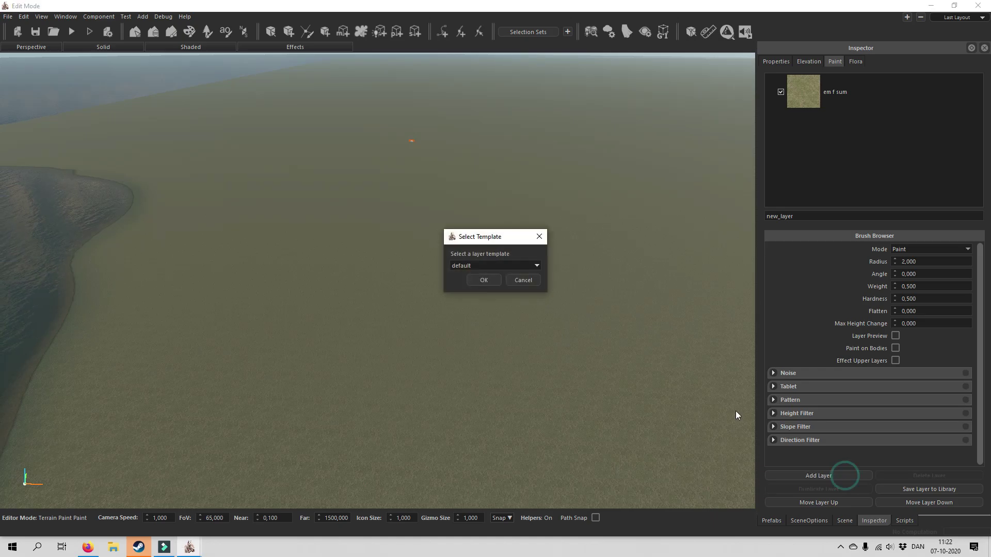
pyautogui.click(497, 265)
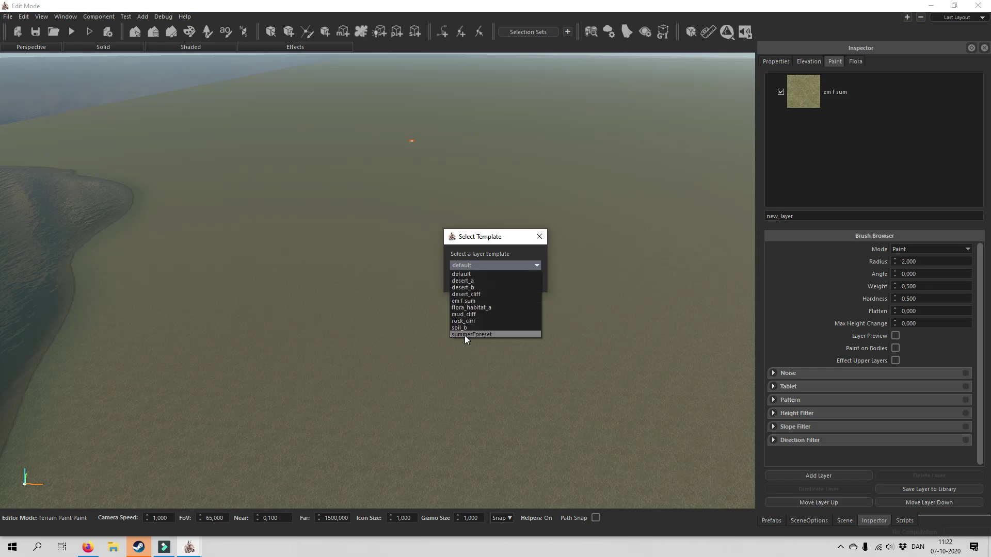
pyautogui.click(479, 262)
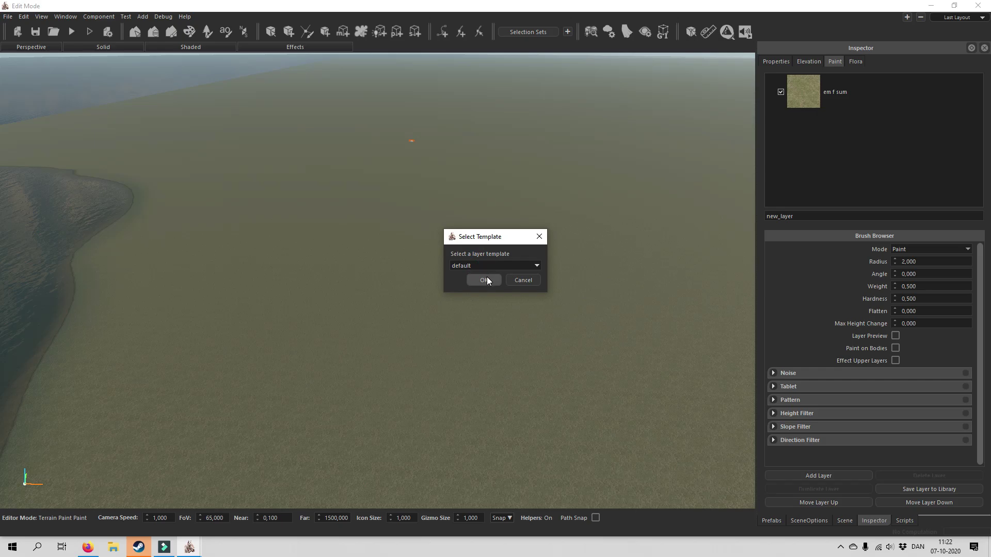
pyautogui.click(488, 278)
# Open the new default layer's settings and look through its texture and other property sections
pyautogui.doubleClick(862, 90)
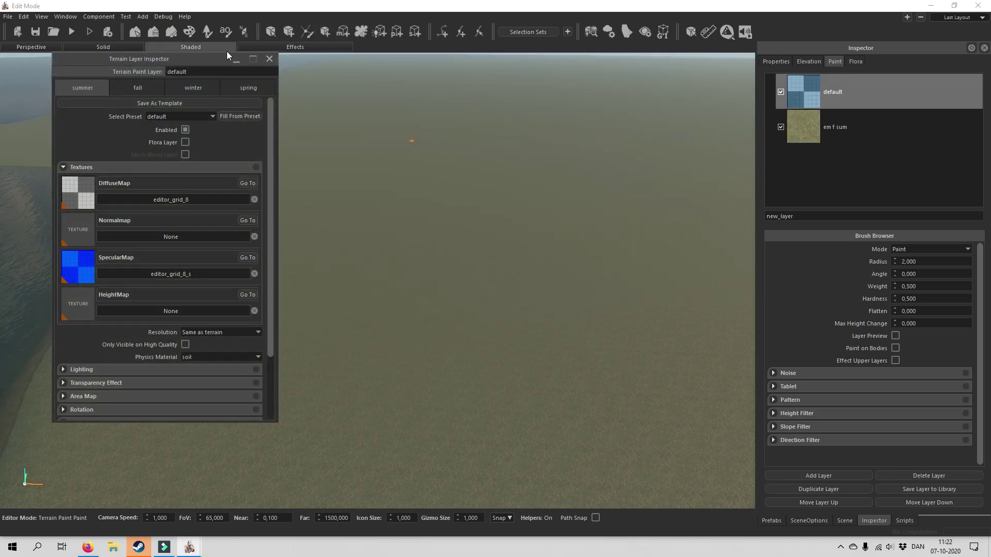
pyautogui.moveTo(214, 59); pyautogui.dragTo(368, 68)
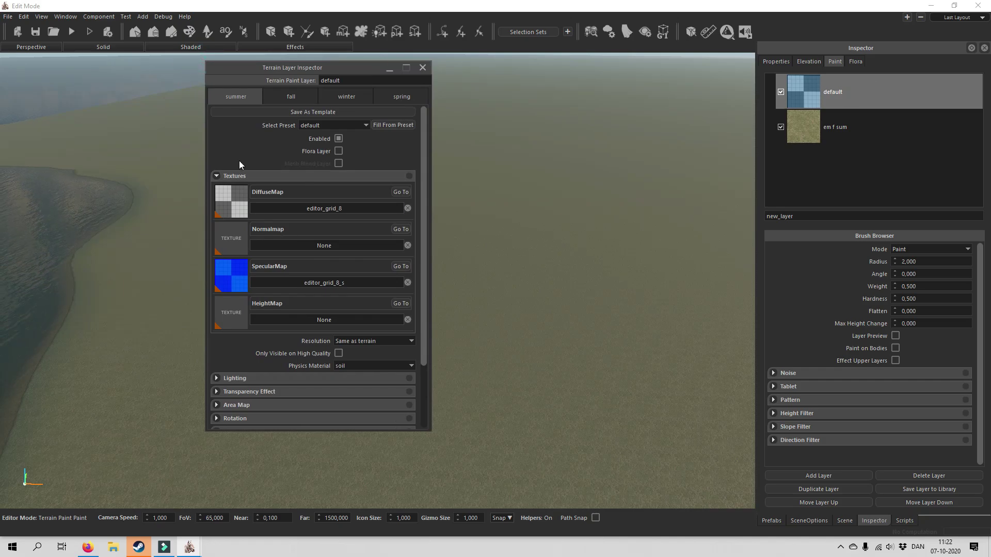
pyautogui.scroll(-3, 308, 283)
pyautogui.scroll(3, 303, 245)
# Assign the grass_a_d texture as the default layer's diffuse map and close the layer's settings
pyautogui.click(311, 210)
pyautogui.scroll(-1, 352, 274)
pyautogui.scroll(-5, 363, 281)
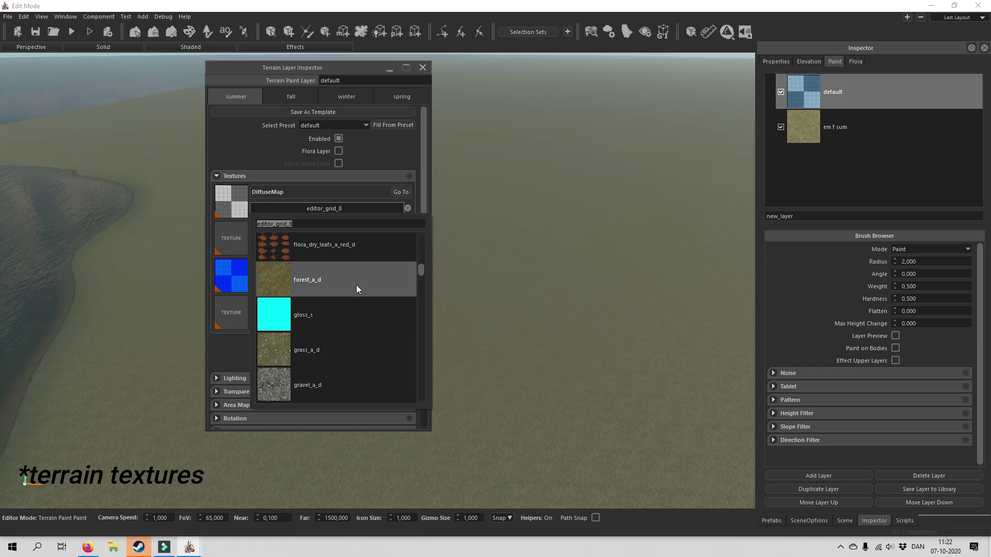
pyautogui.scroll(-5, 356, 286)
pyautogui.scroll(-5, 346, 268)
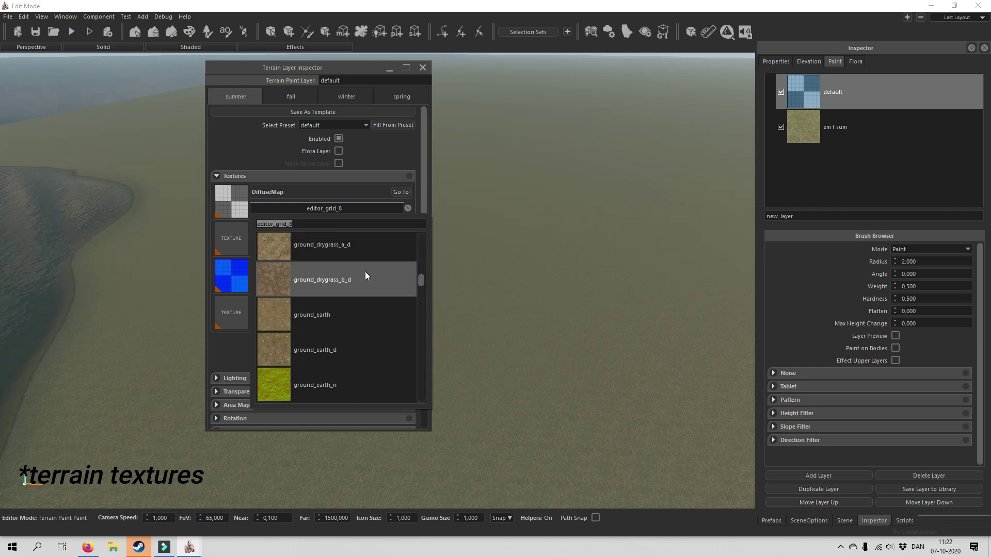
pyautogui.scroll(-2, 356, 276)
pyautogui.scroll(-2, 364, 281)
pyautogui.scroll(-5, 364, 285)
pyautogui.scroll(-2, 363, 286)
pyautogui.scroll(7, 364, 286)
pyautogui.scroll(5, 364, 286)
pyautogui.scroll(2, 362, 286)
pyautogui.click(348, 272)
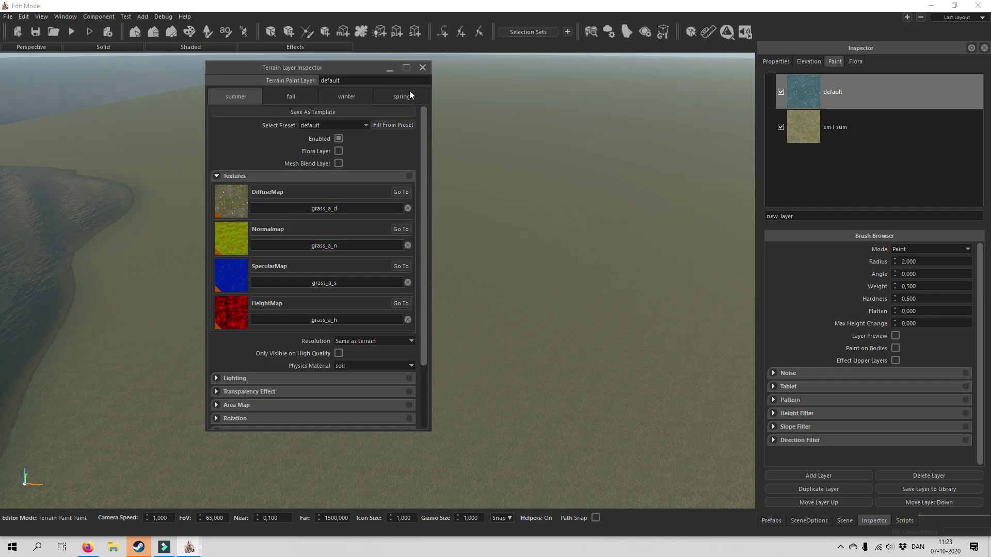
pyautogui.click(423, 68)
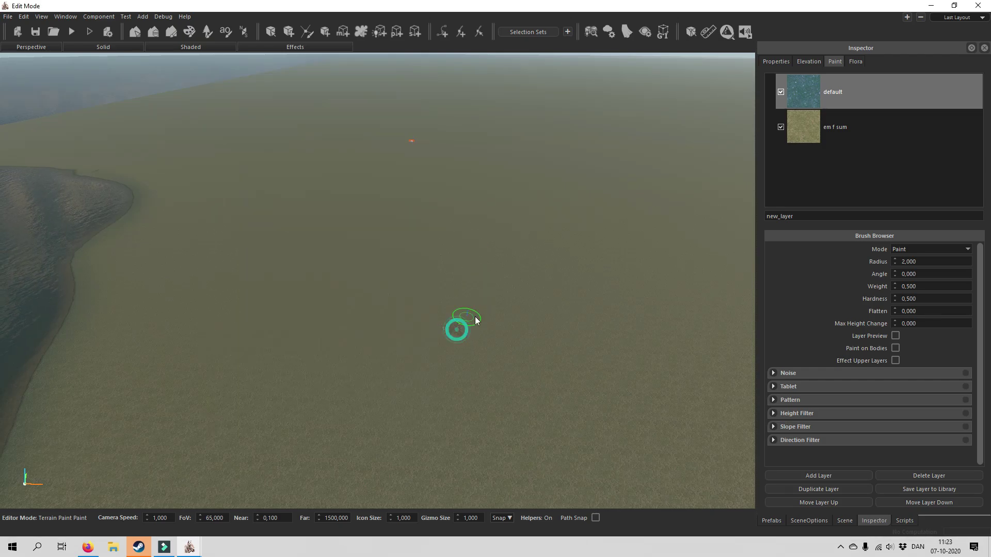
# Enlarge the brush radius to about 9.4 and paint a broad patch of the grass layer on the flat ground
pyautogui.moveTo(513, 330); pyautogui.dragTo(495, 358, button='right')
pyautogui.press('w')
pyautogui.keyDown('ctrl'); pyautogui.scroll(10, 434, 317); pyautogui.keyUp('ctrl')
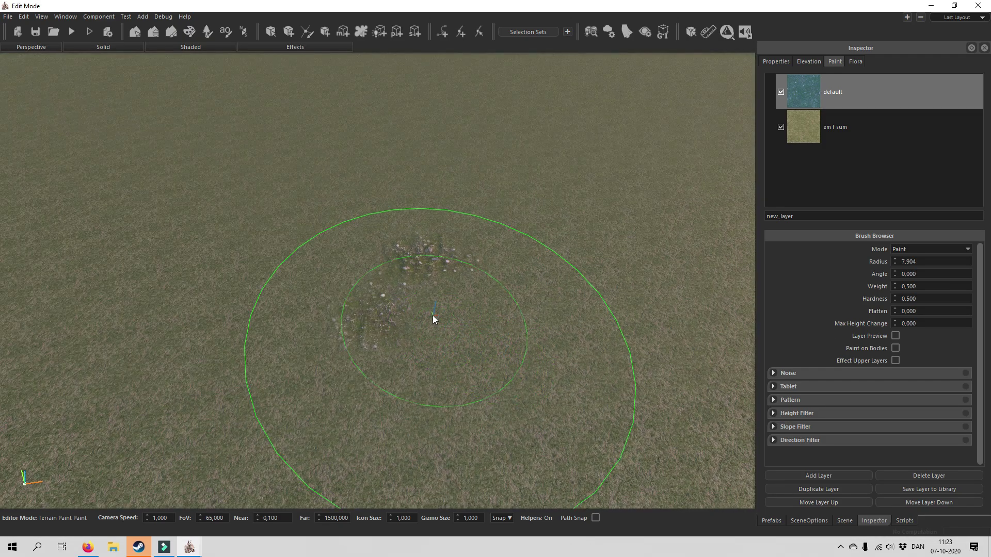
pyautogui.moveTo(421, 293)
pyautogui.mouseDown()
pyautogui.moveTo(365, 316)
pyautogui.moveTo(414, 232)
pyautogui.moveTo(400, 203)
pyautogui.moveTo(367, 219)
pyautogui.moveTo(205, 187)
pyautogui.moveTo(235, 130)
pyautogui.moveTo(566, 232)
pyautogui.mouseUp()
pyautogui.keyDown('shift'); pyautogui.scroll(-2, 413, 233); pyautogui.keyUp('shift')
pyautogui.press('s')
pyautogui.moveTo(489, 305)
pyautogui.mouseDown(button='right')
pyautogui.moveTo(560, 265)
pyautogui.moveTo(563, 287)
pyautogui.mouseUp(button='right')
# Set the brush to Erase mode and remove a wide area from the middle of the painted grass patch
pyautogui.click(924, 262)
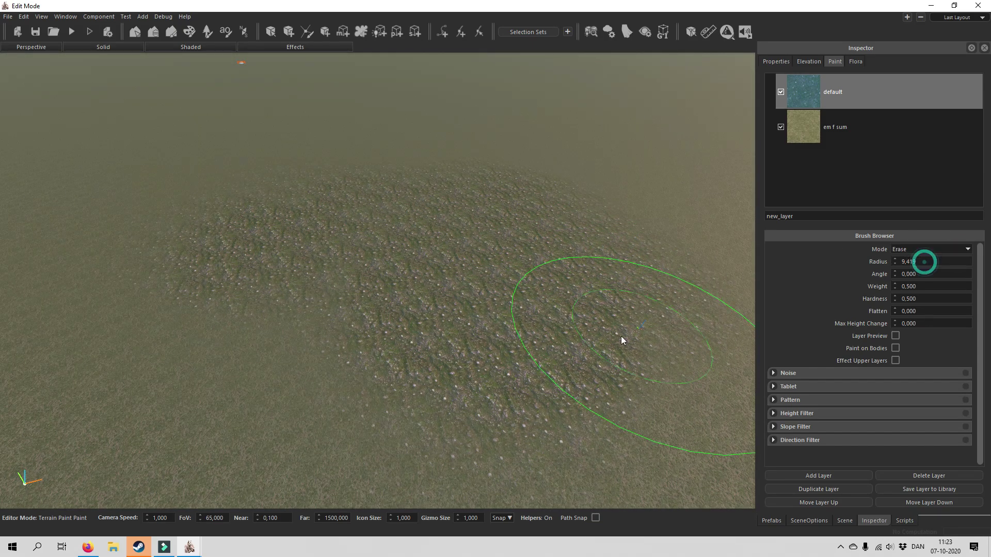
pyautogui.moveTo(516, 289)
pyautogui.mouseDown()
pyautogui.moveTo(432, 282)
pyautogui.moveTo(400, 336)
pyautogui.moveTo(302, 376)
pyautogui.moveTo(300, 289)
pyautogui.mouseUp()
pyautogui.moveTo(300, 289); pyautogui.dragTo(361, 330, button='right')
pyautogui.moveTo(394, 341)
pyautogui.mouseDown()
pyautogui.moveTo(538, 307)
pyautogui.moveTo(562, 282)
pyautogui.mouseUp()
# Switch the brush to its smoothing mode and soften the remaining arc of the painted grass layer
pyautogui.click(912, 249)
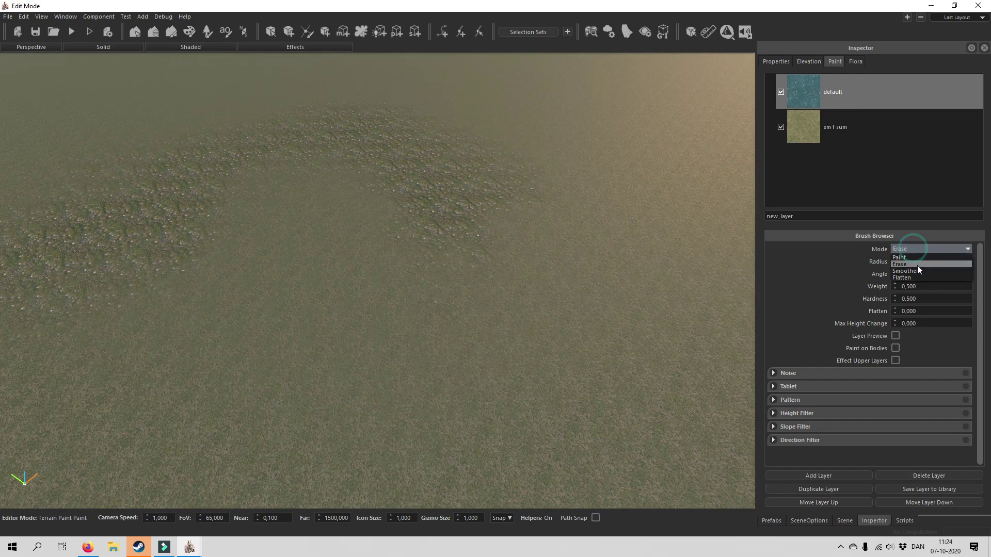
pyautogui.click(914, 270)
pyautogui.moveTo(429, 205)
pyautogui.mouseDown()
pyautogui.moveTo(513, 194)
pyautogui.moveTo(509, 253)
pyautogui.moveTo(426, 272)
pyautogui.moveTo(415, 221)
pyautogui.moveTo(245, 242)
pyautogui.moveTo(327, 233)
pyautogui.moveTo(154, 212)
pyautogui.moveTo(301, 231)
pyautogui.mouseUp()
# Return the brush to Paint mode, set its weight to 0.2 and lightly blend more grass beside the painted patch
pyautogui.click(911, 249)
pyautogui.click(910, 256)
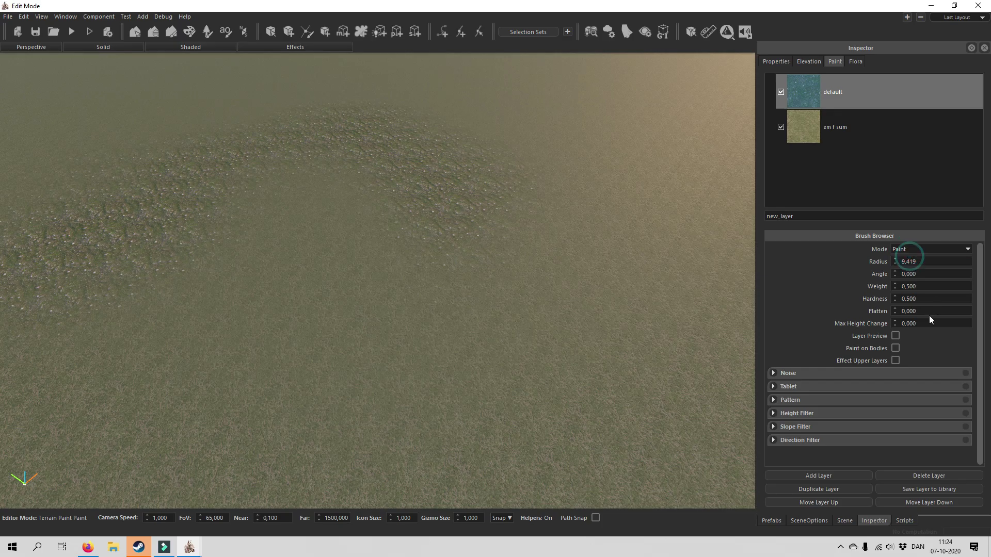
pyautogui.click(894, 288)
pyautogui.moveTo(346, 281); pyautogui.dragTo(429, 282, button='right')
pyautogui.click(346, 298)
pyautogui.click(401, 305)
pyautogui.click(451, 289)
pyautogui.scroll(-1, 320, 337)
pyautogui.moveTo(459, 320)
pyautogui.mouseDown(button='right')
pyautogui.moveTo(485, 310)
pyautogui.moveTo(461, 302)
pyautogui.mouseUp(button='right')
pyautogui.press('w')
pyautogui.moveTo(356, 330); pyautogui.dragTo(383, 155, button='right')
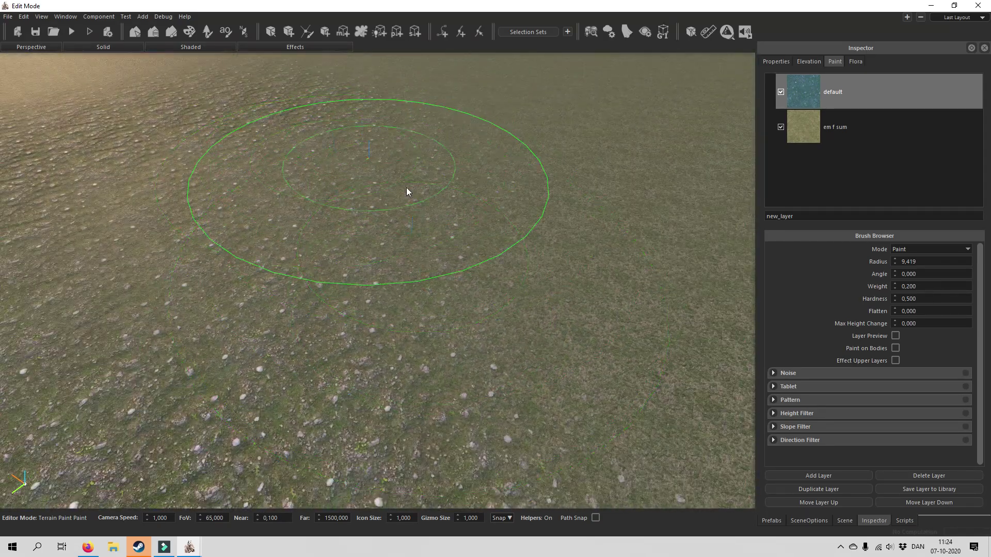